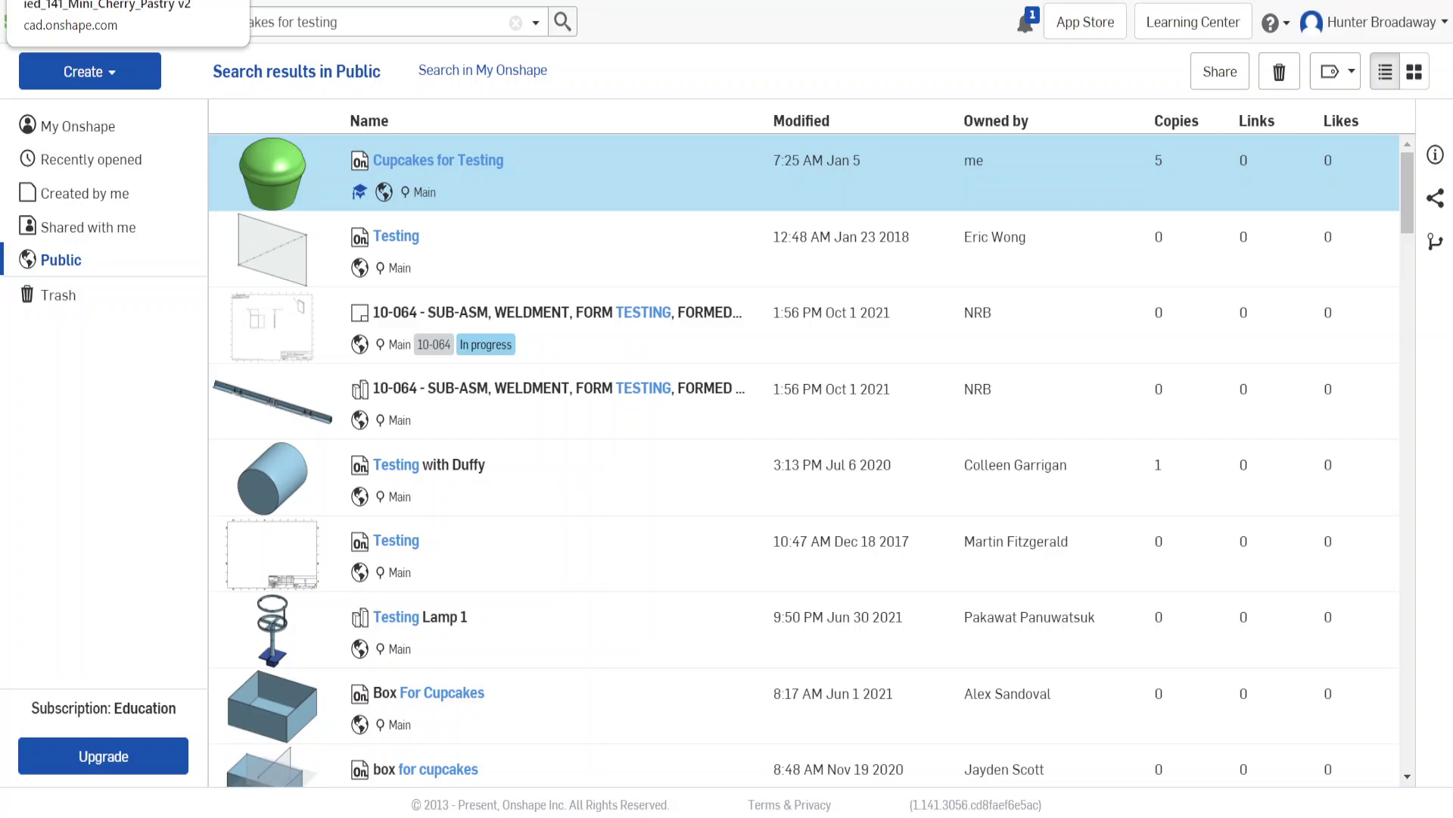
Switch to the Prototype Box document, review the Jumbo Muffin, Mini Cherry Pastry and Standard Cupcake part studios, and examine the divided box from above
click(121, 1)
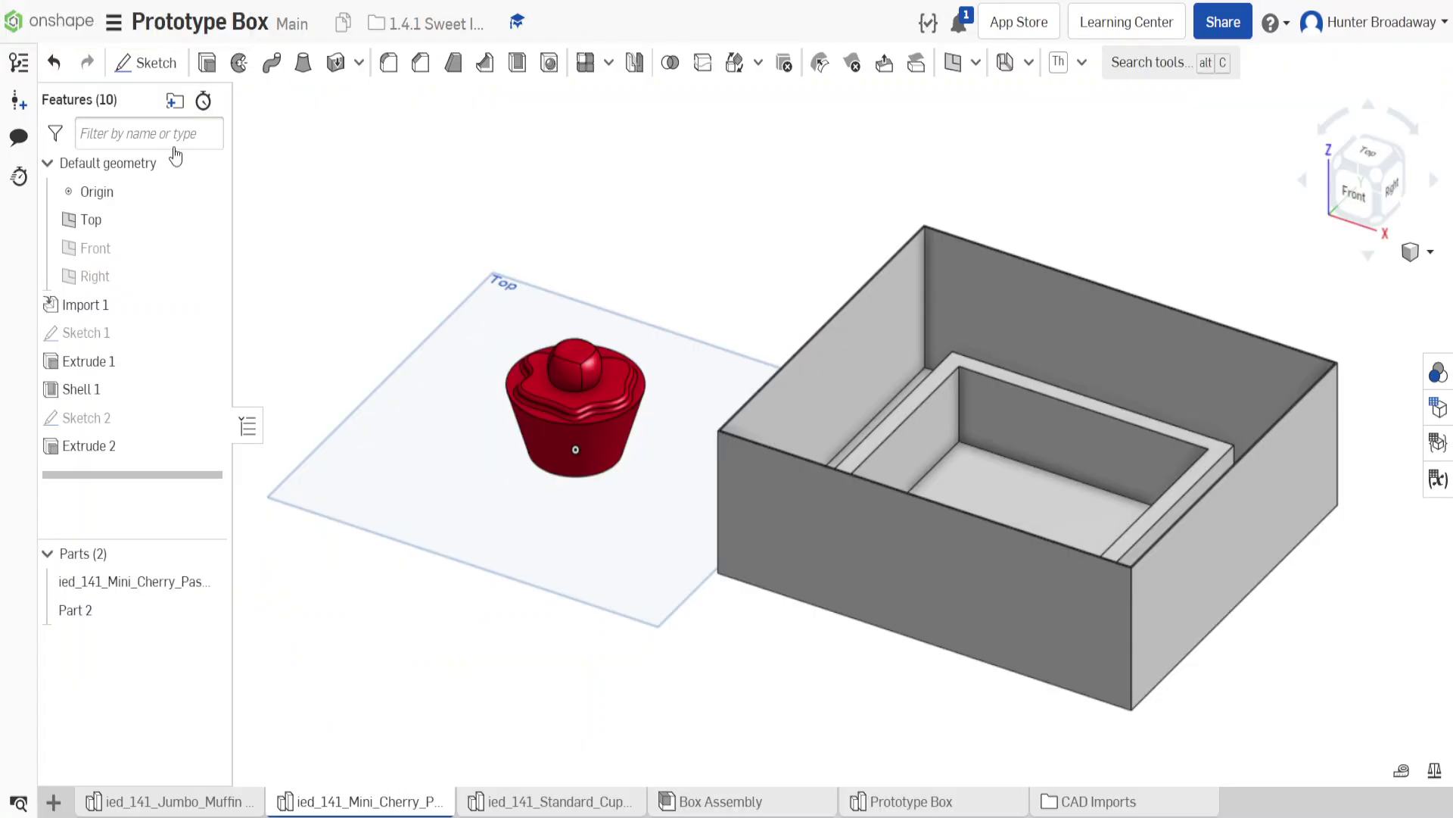
click(171, 802)
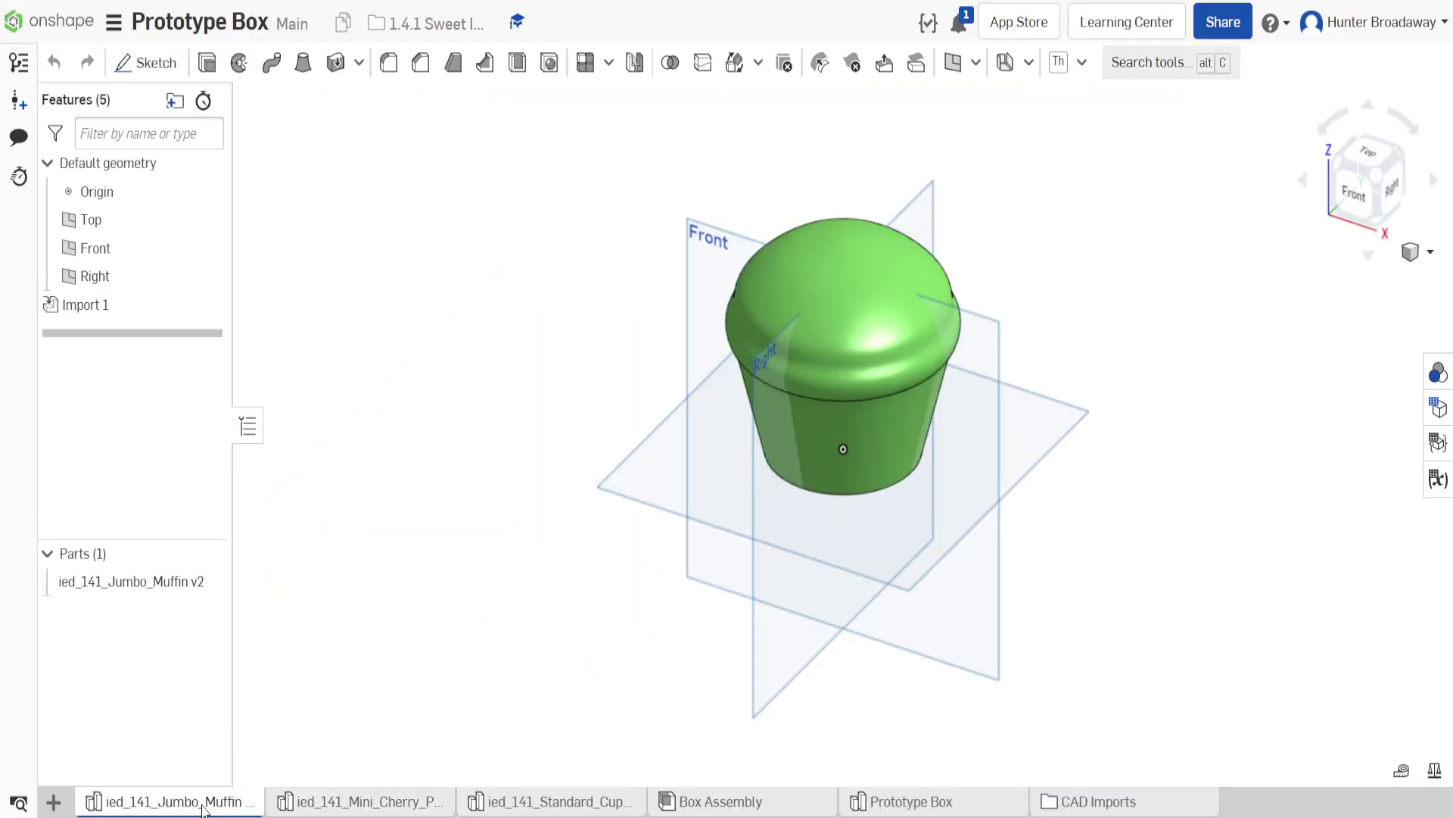
click(362, 803)
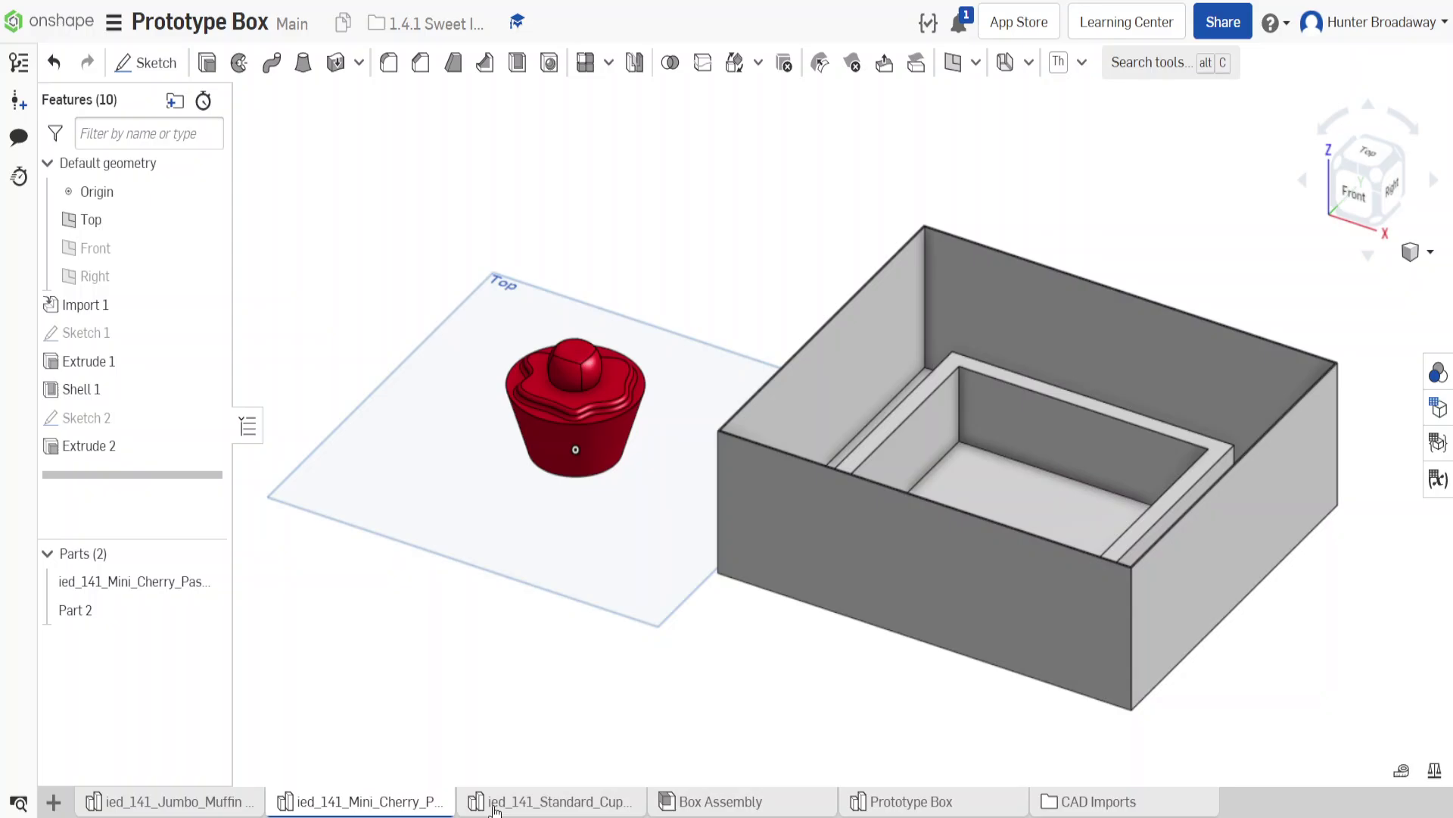
click(521, 803)
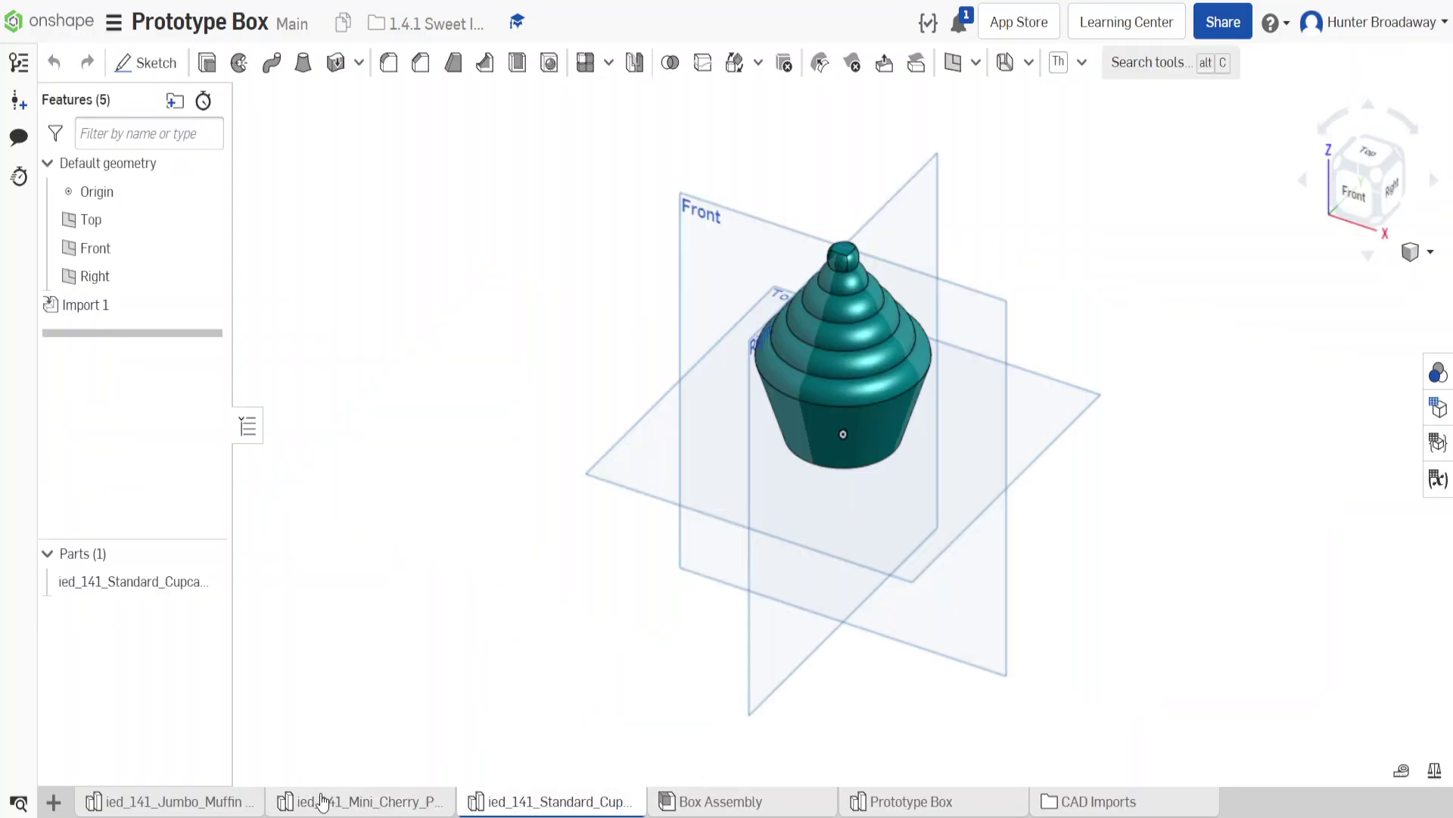
click(322, 803)
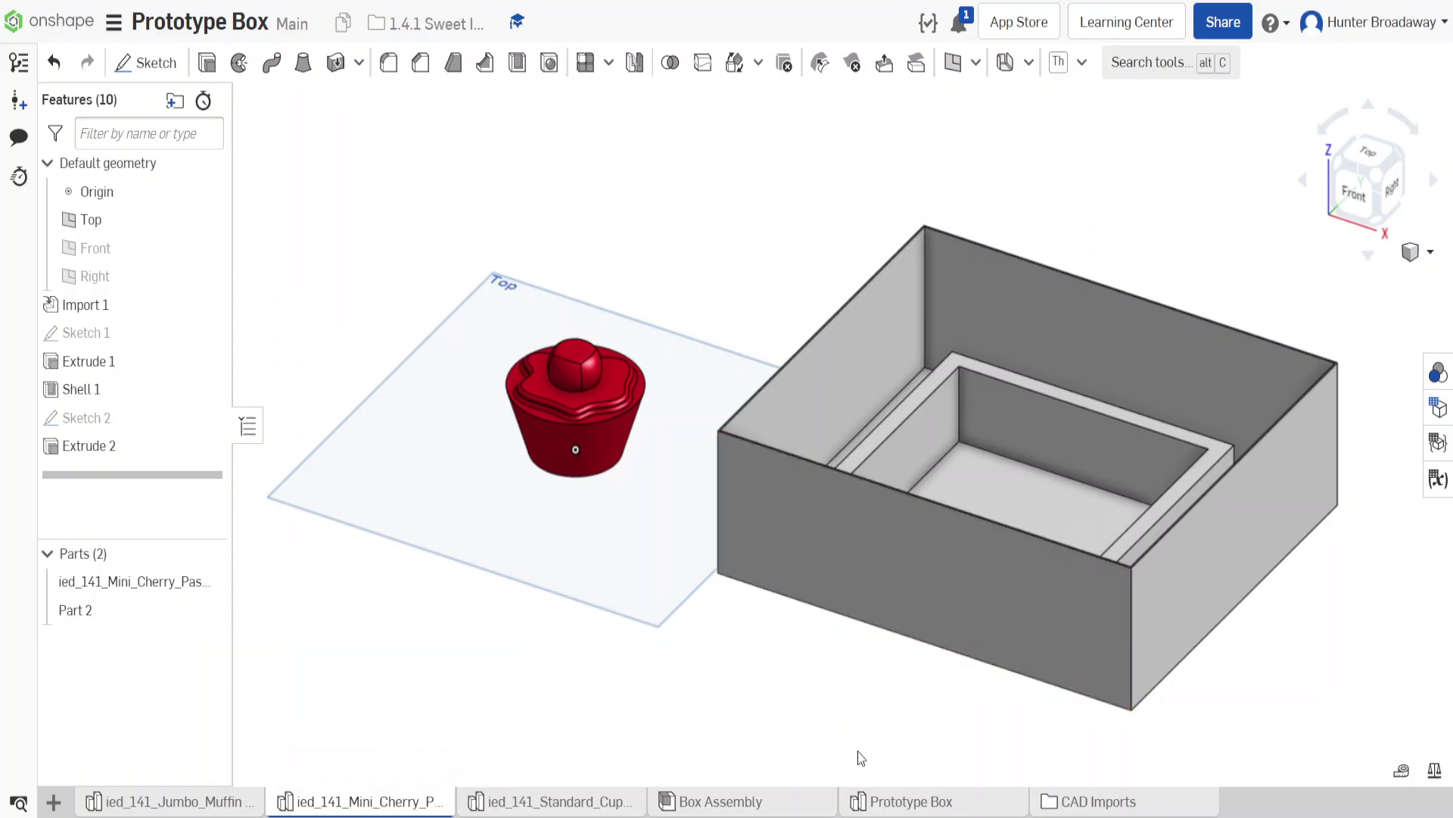
click(1371, 151)
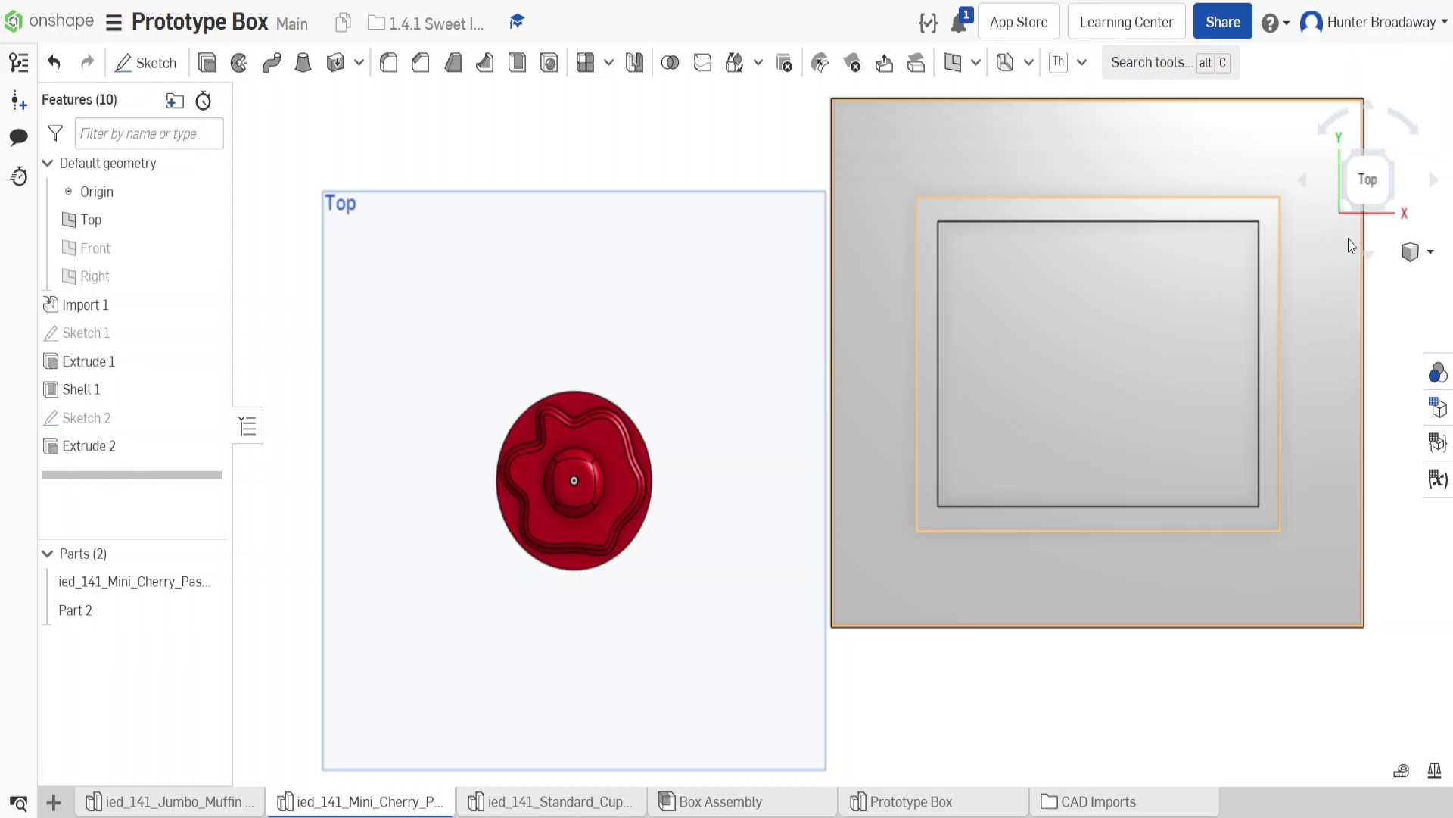
click(1377, 220)
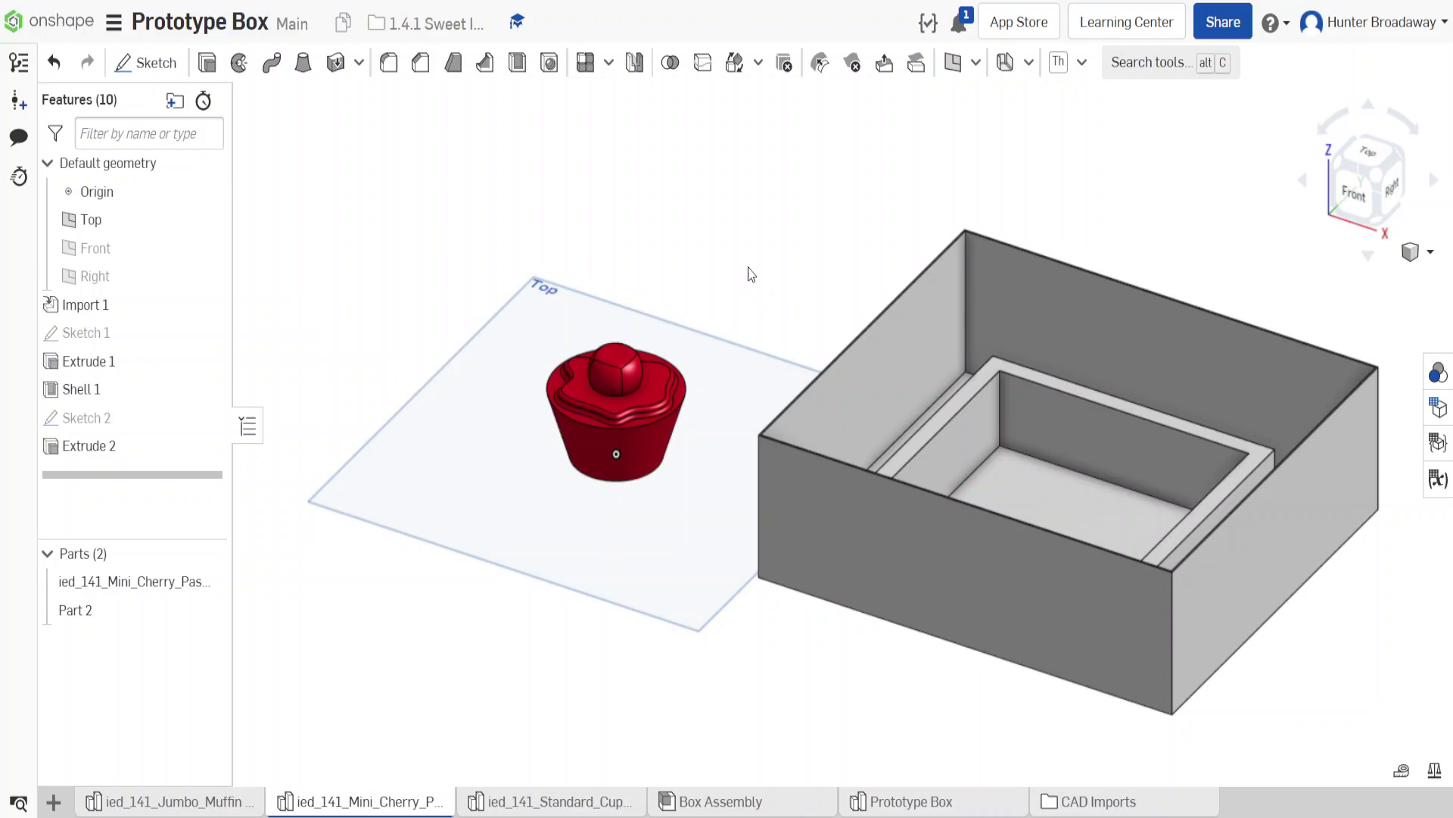
Try translating the mini cherry pastry 5 in along X with a Translate by XYZ transform, and discard it
click(757, 62)
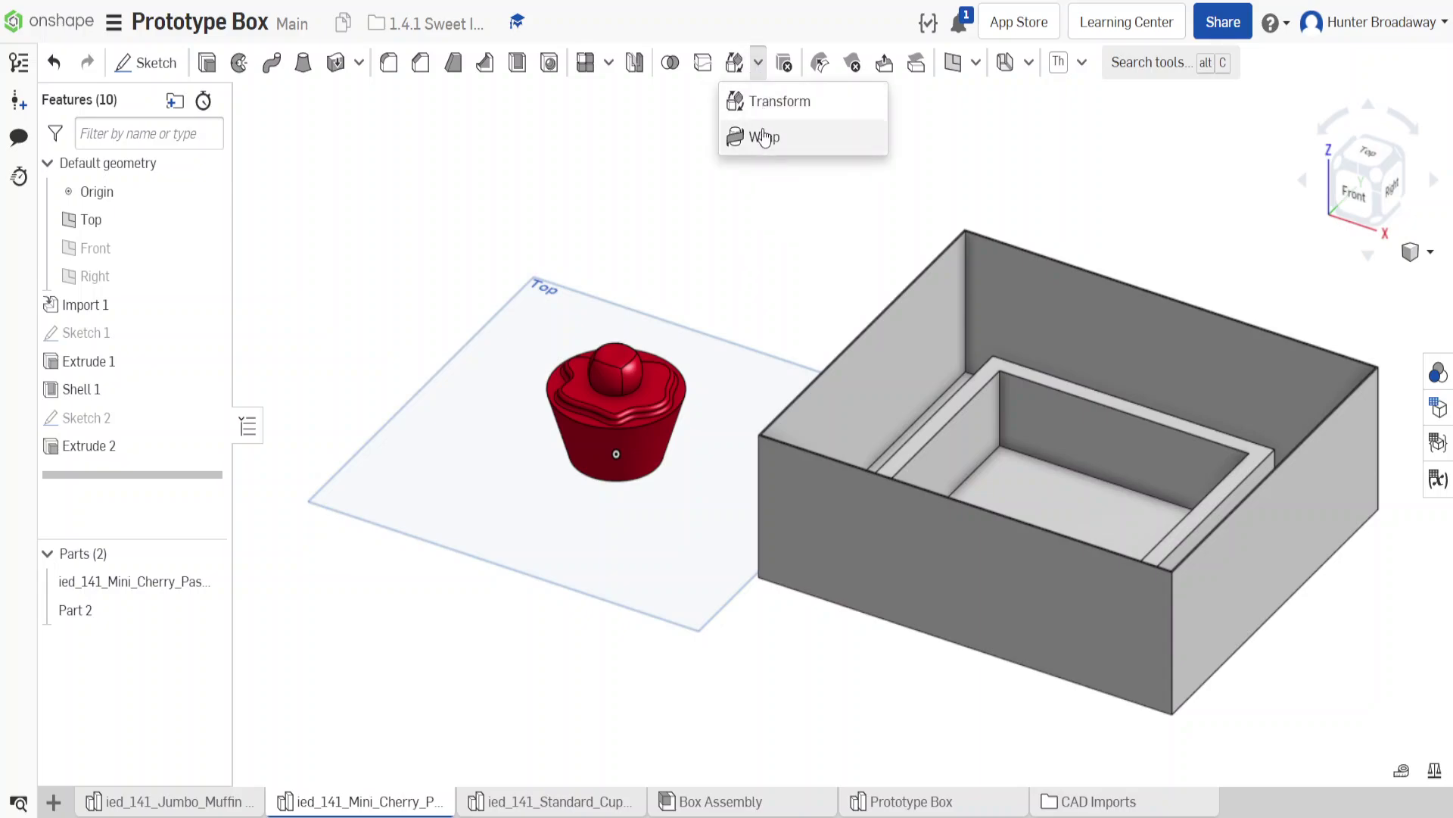
click(759, 67)
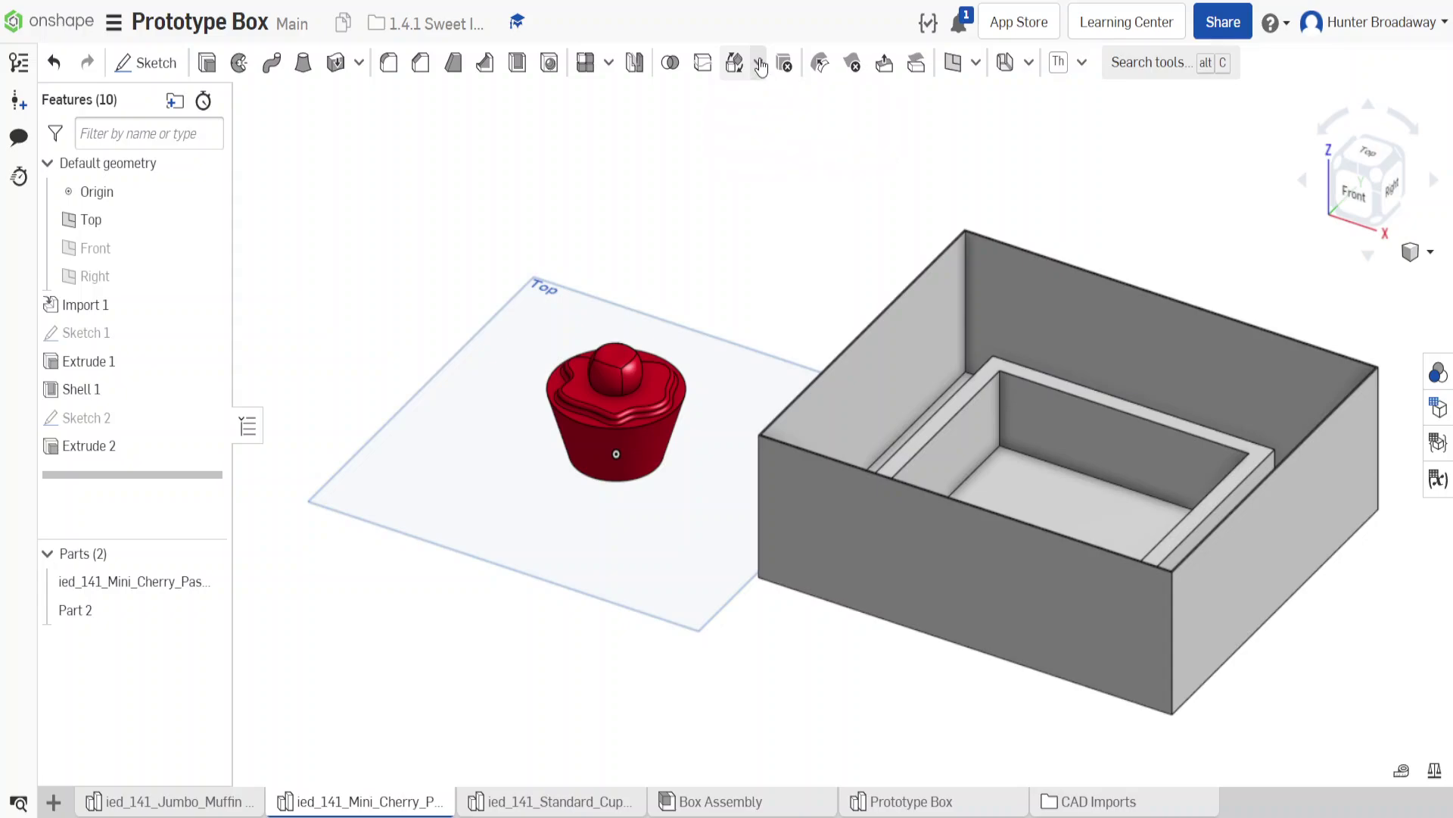
click(760, 67)
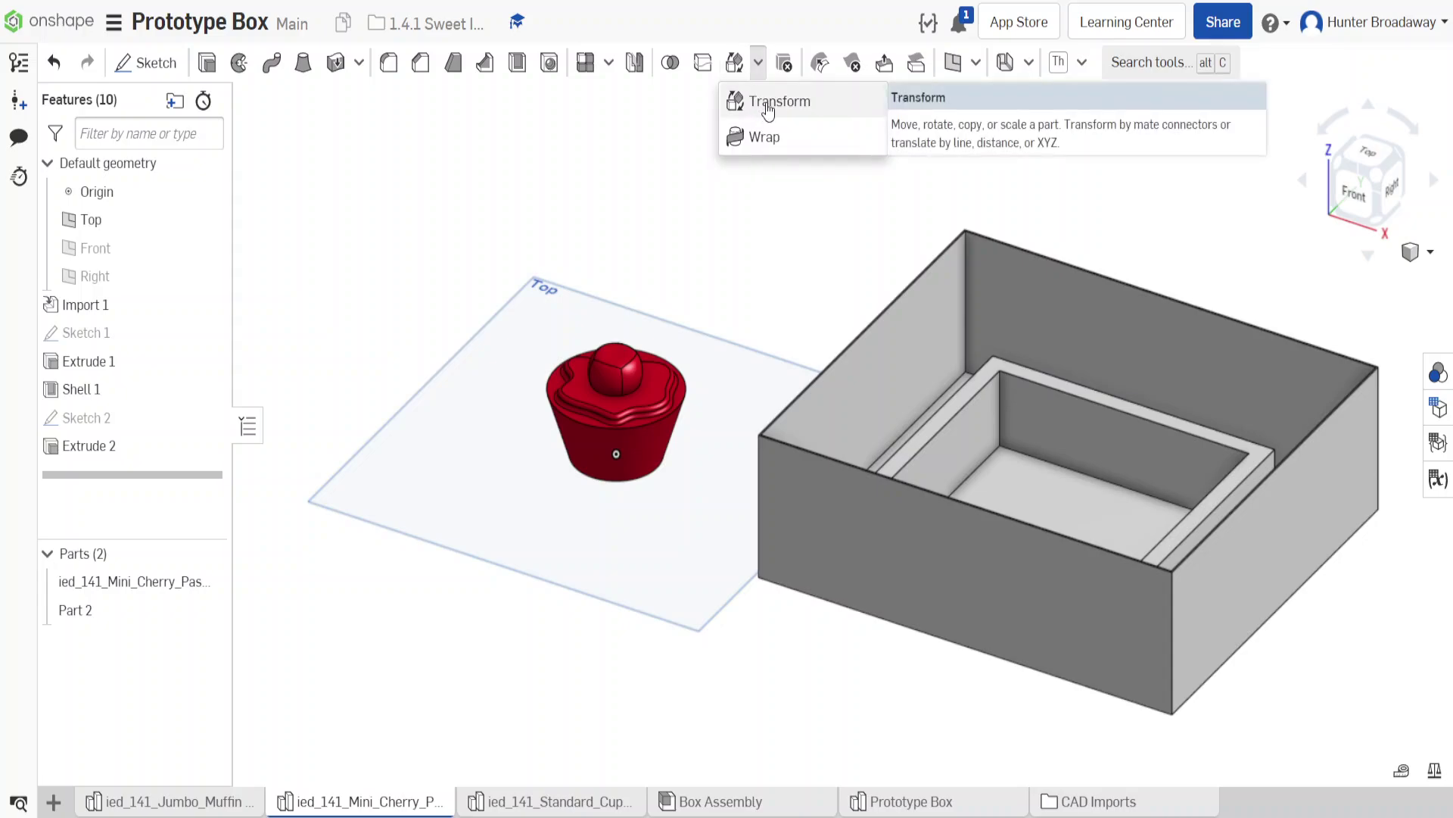
click(768, 106)
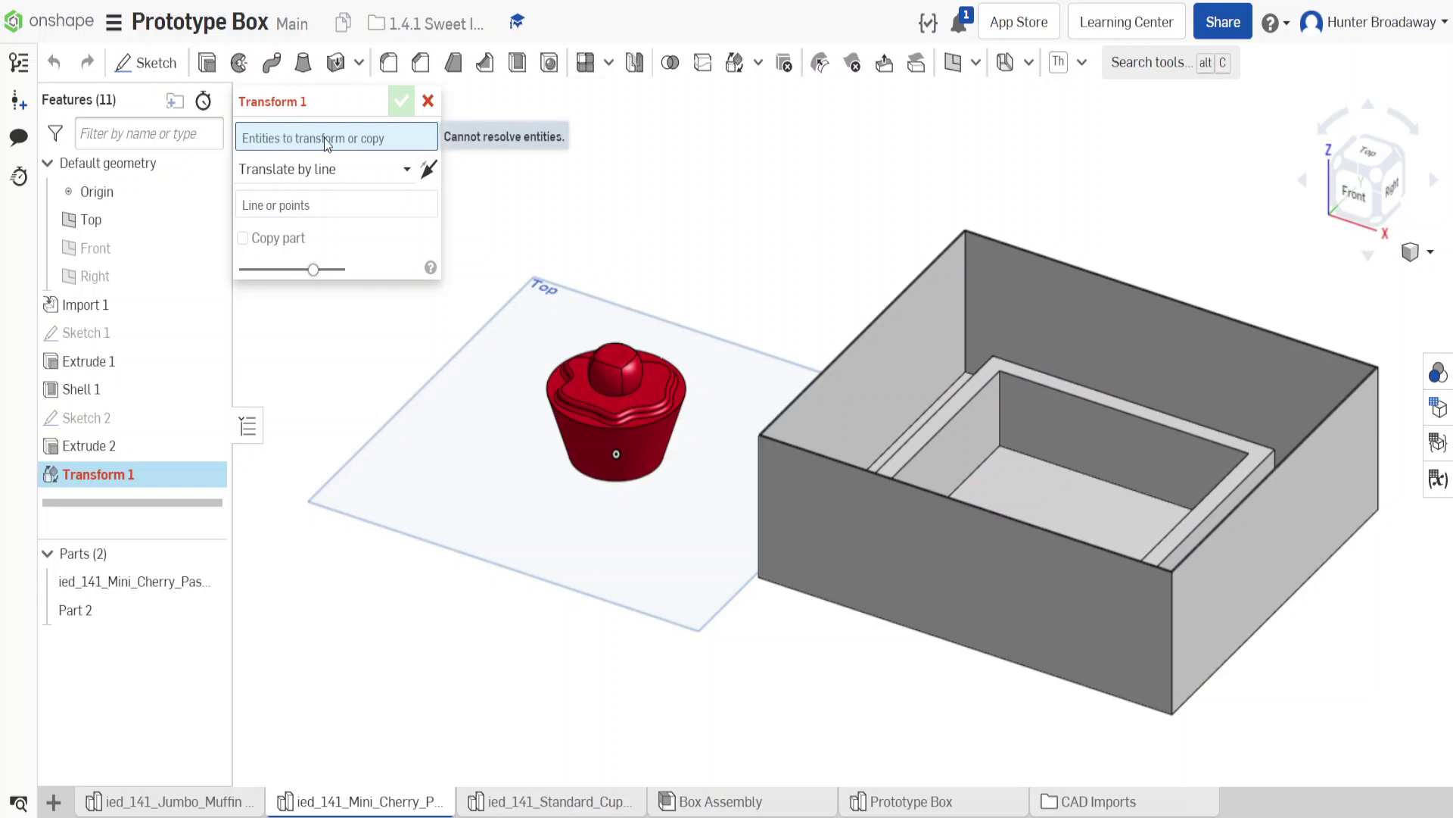
click(628, 410)
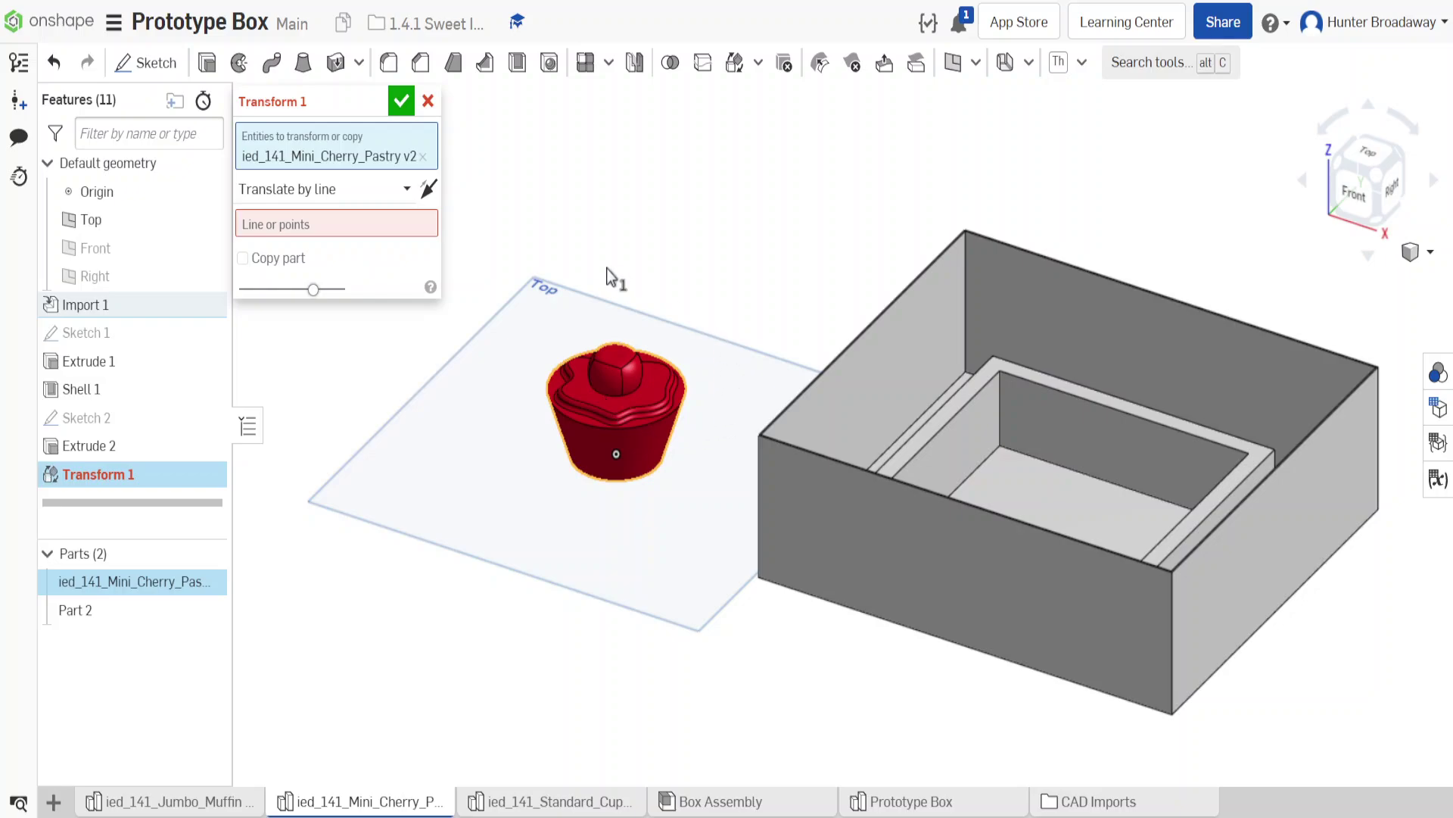
click(405, 193)
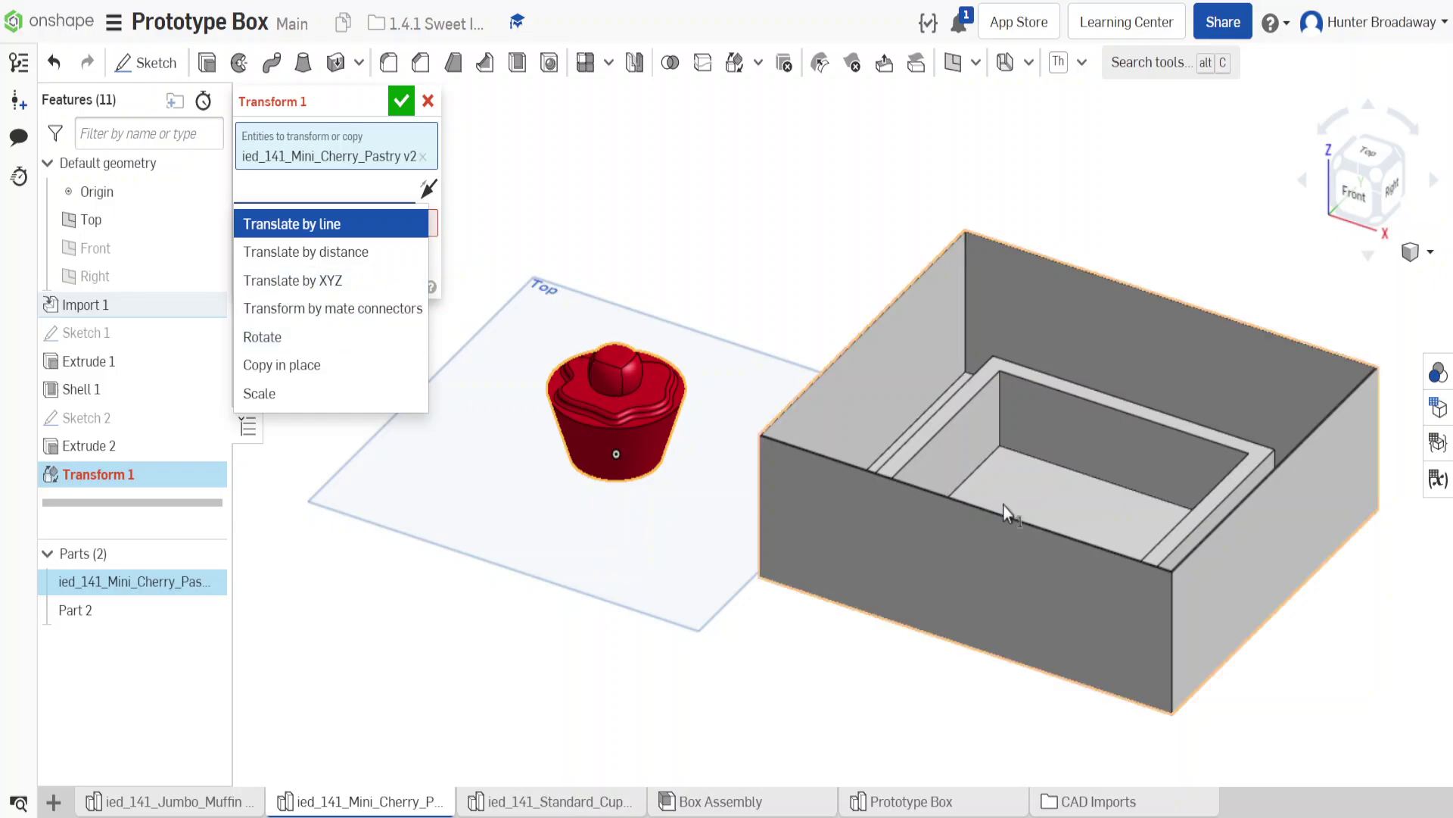
click(325, 280)
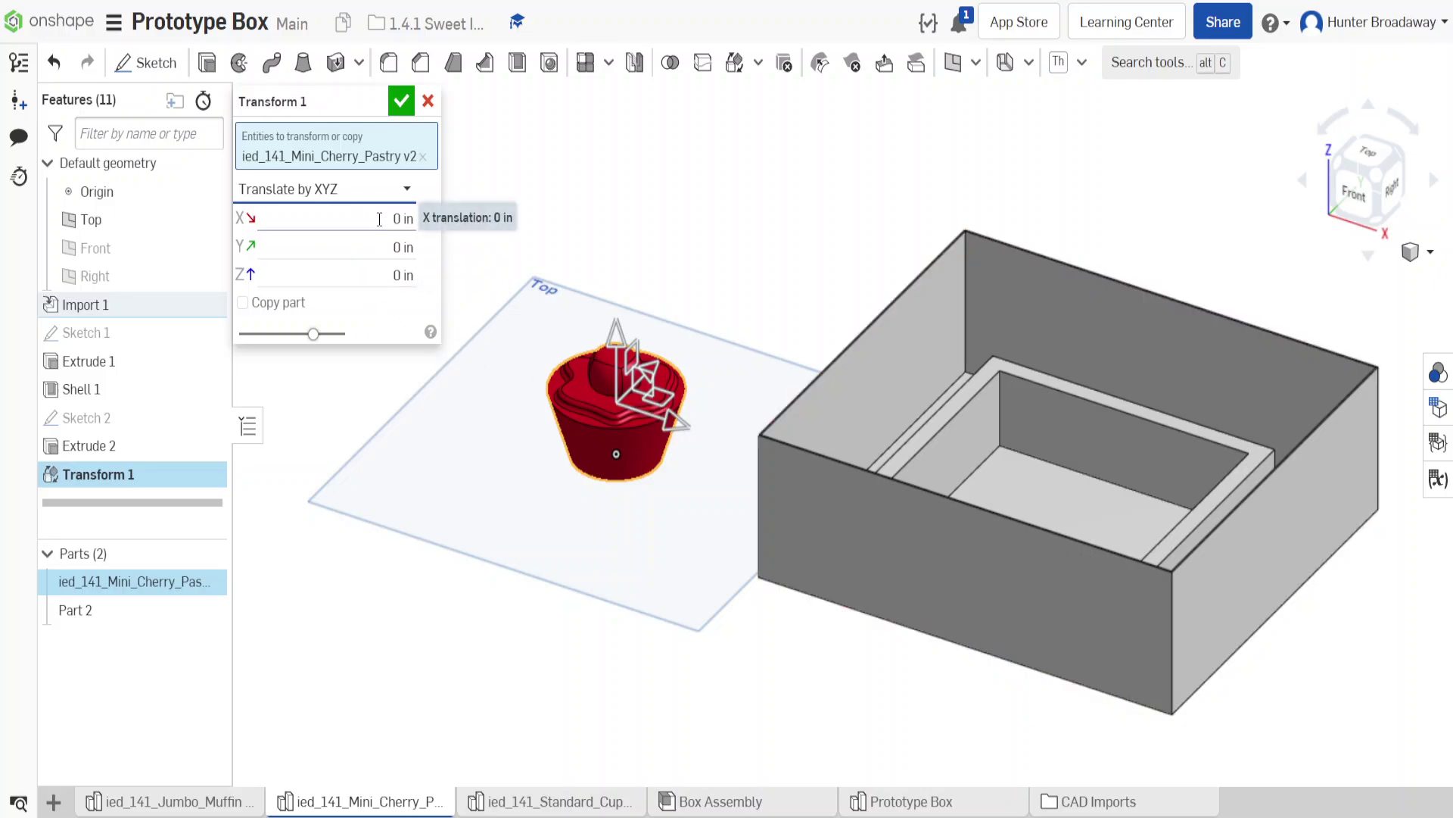
click(379, 223)
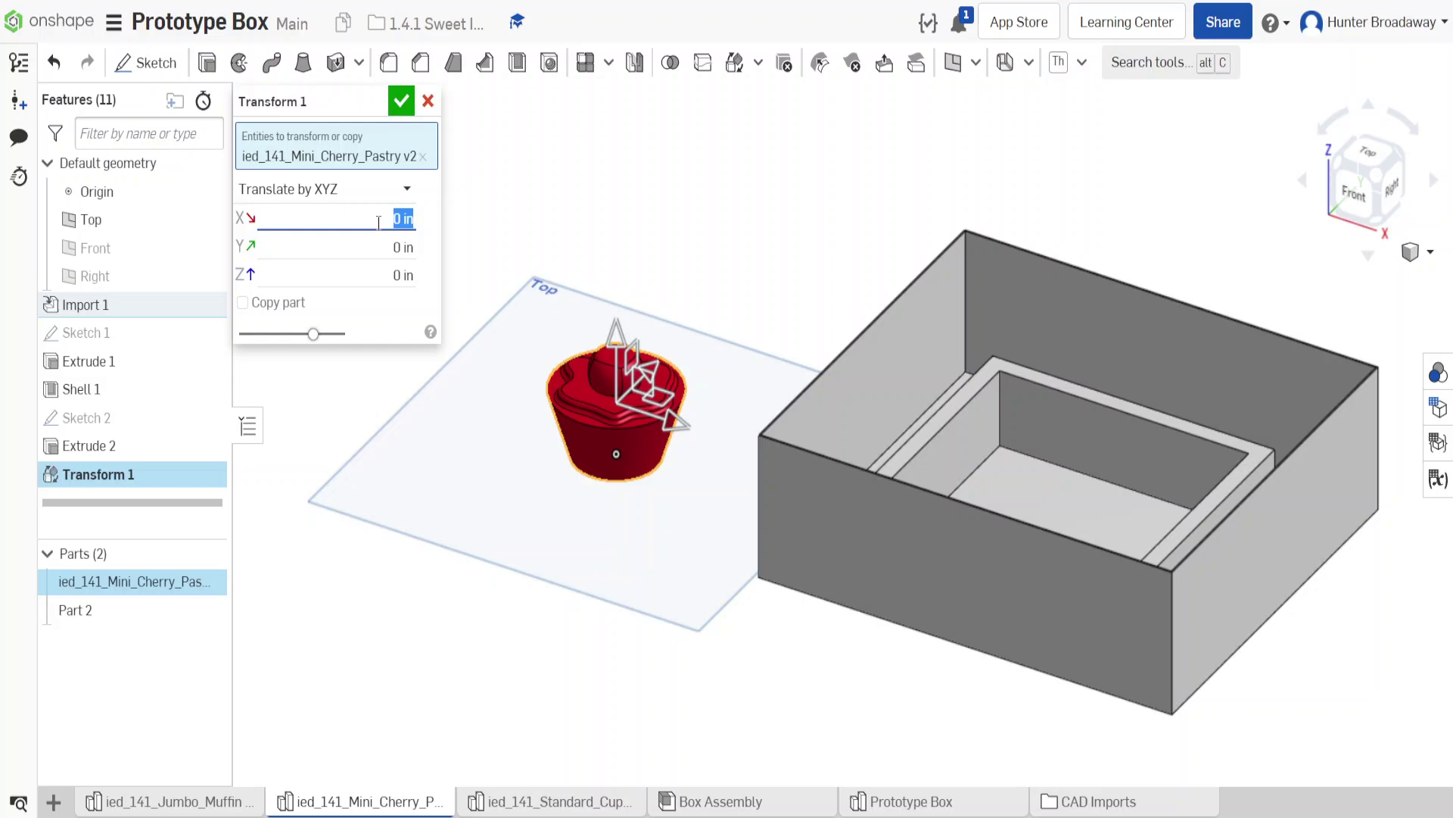
text(5)
key(Tab)
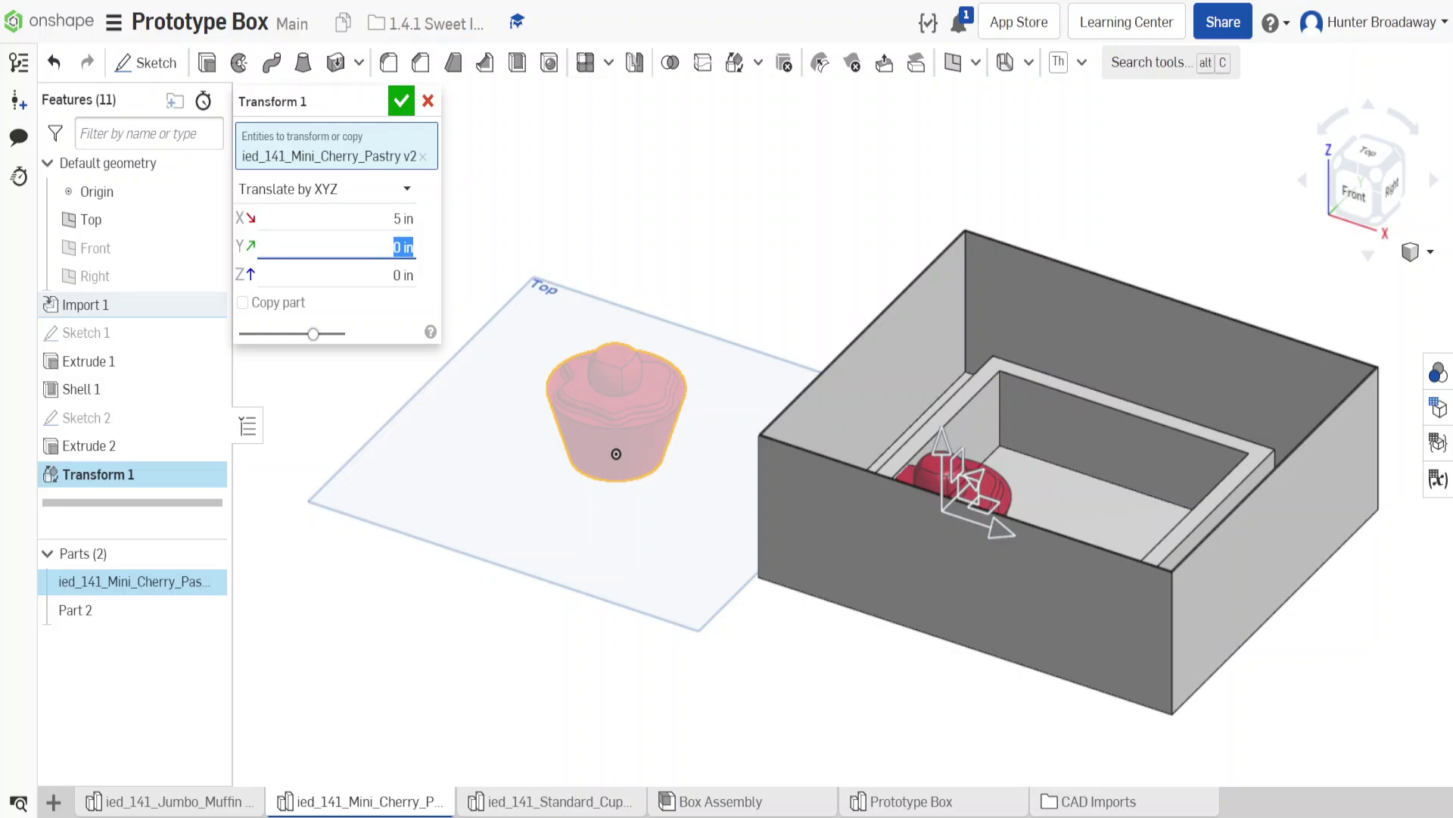
click(428, 102)
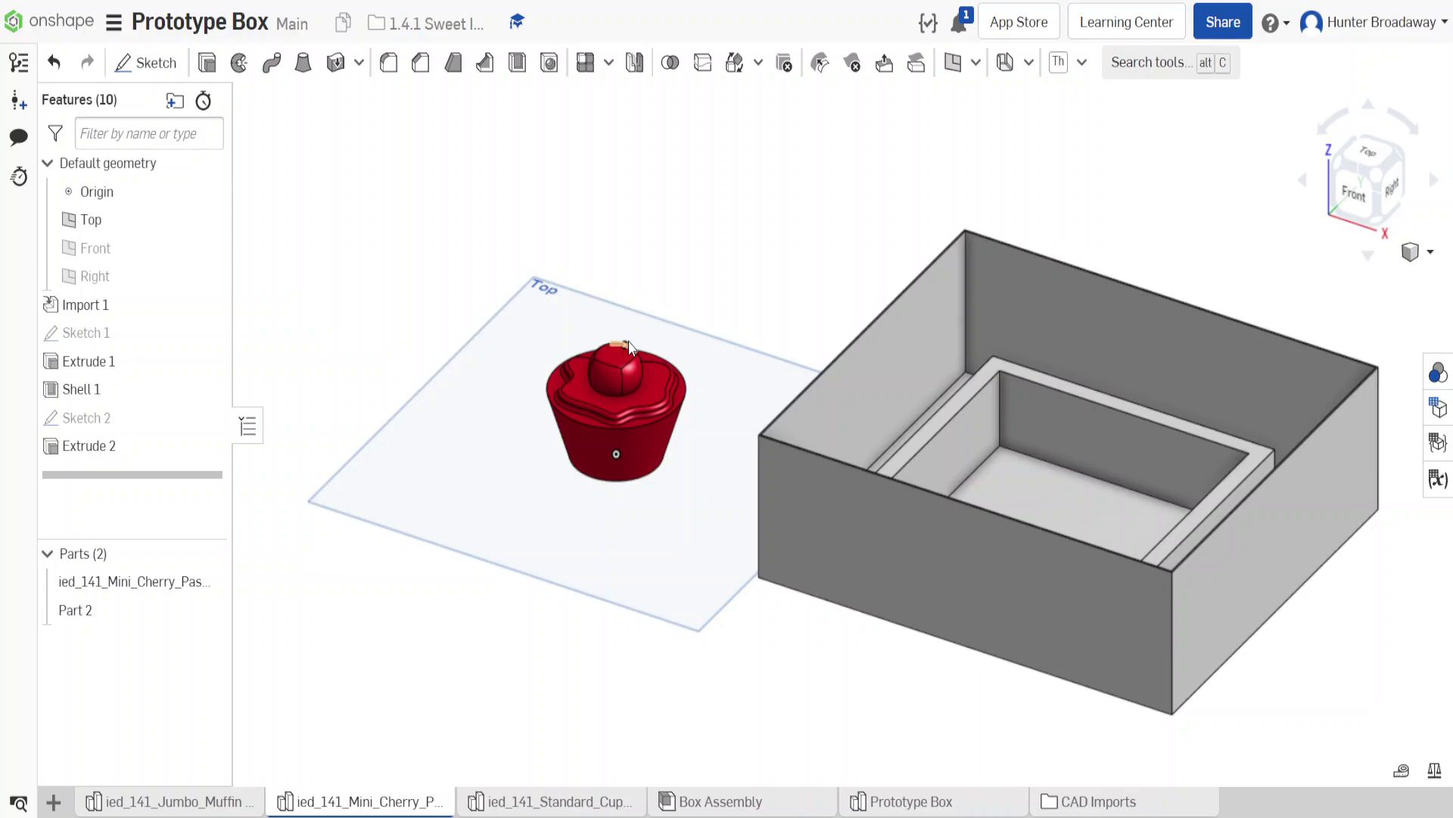
Open the Box Assembly and start inserting parts from the current document
mouse_move(733, 807)
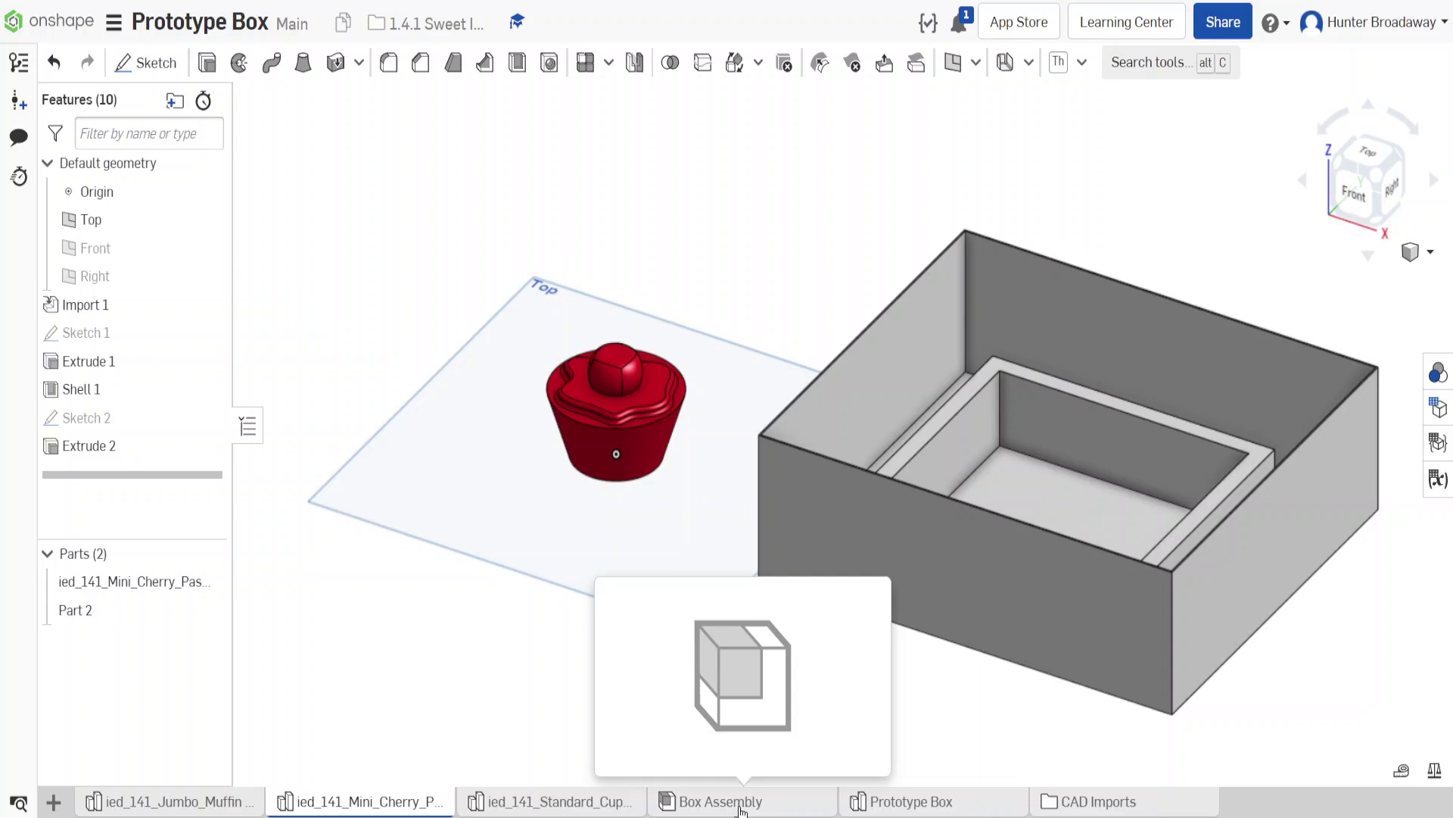
click(741, 807)
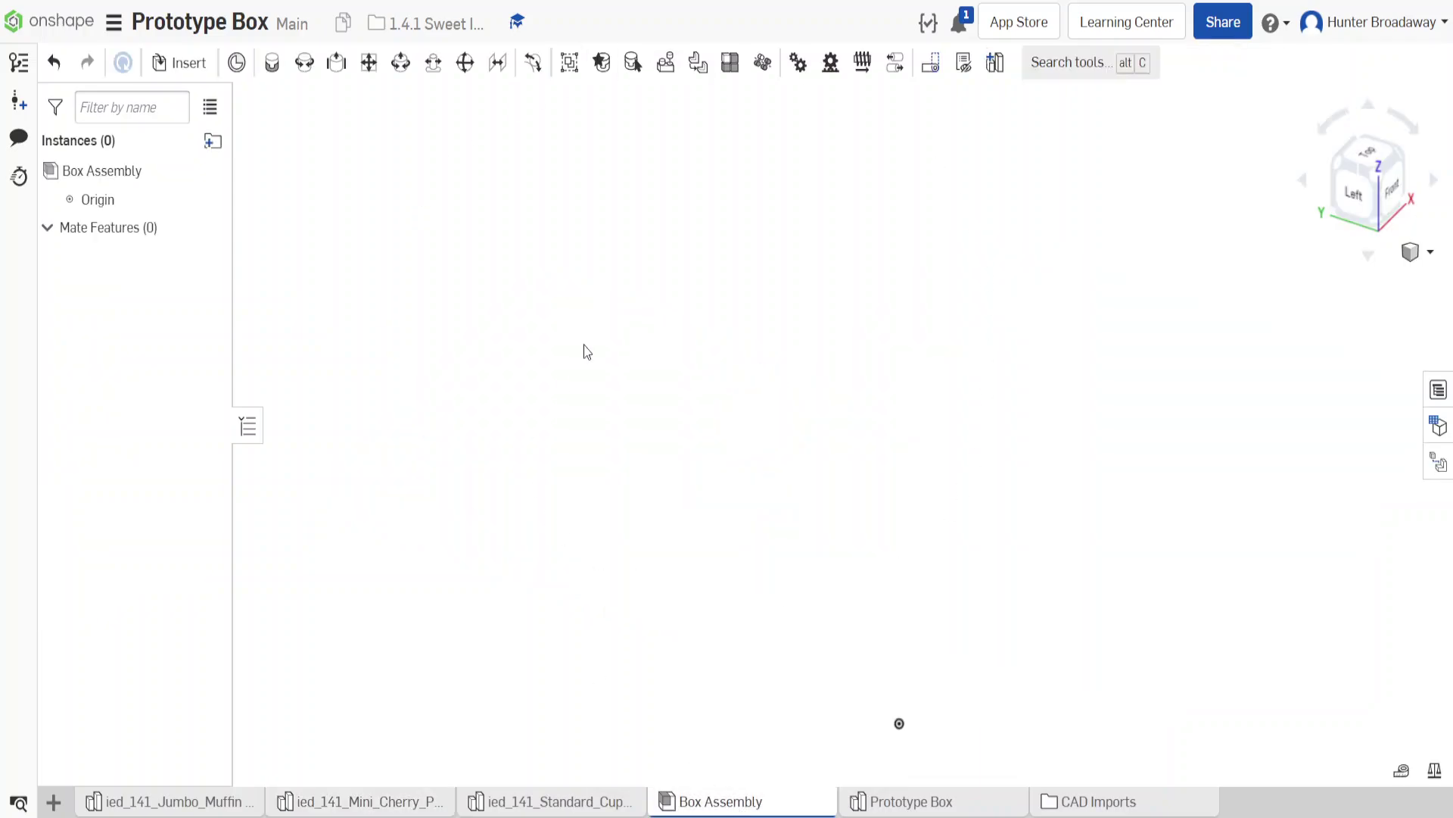
right_click(729, 813)
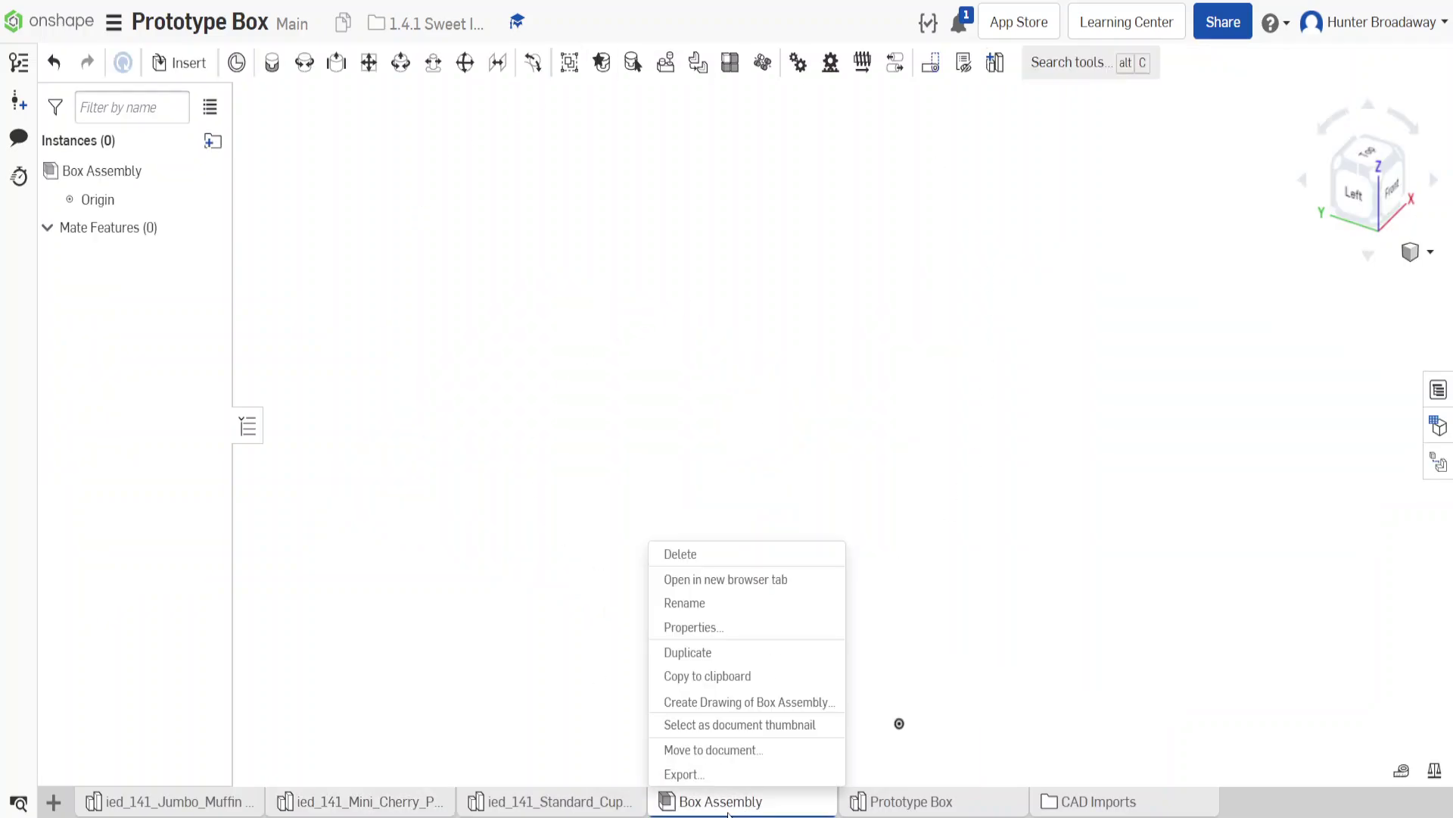
click(989, 527)
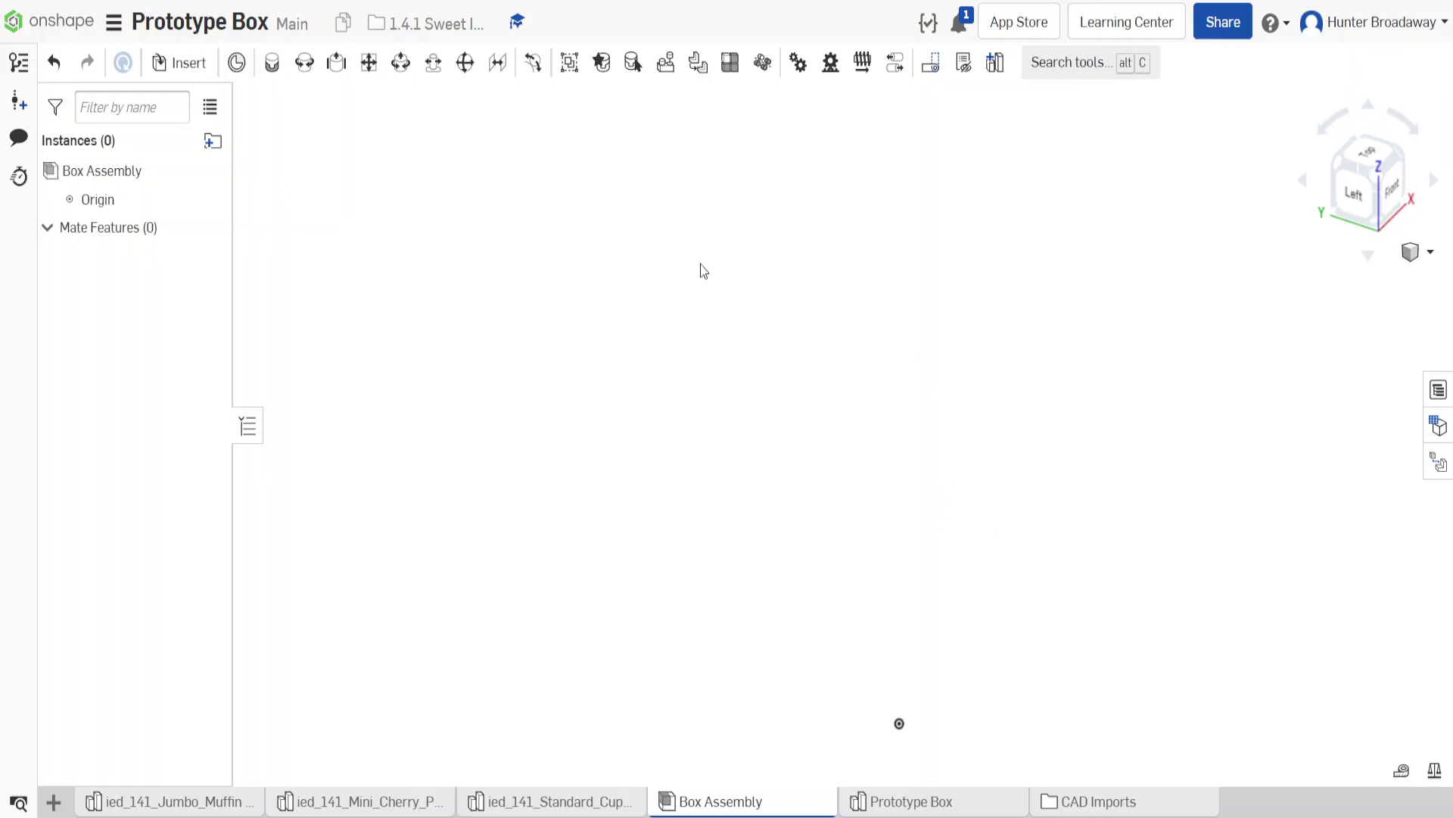
click(189, 67)
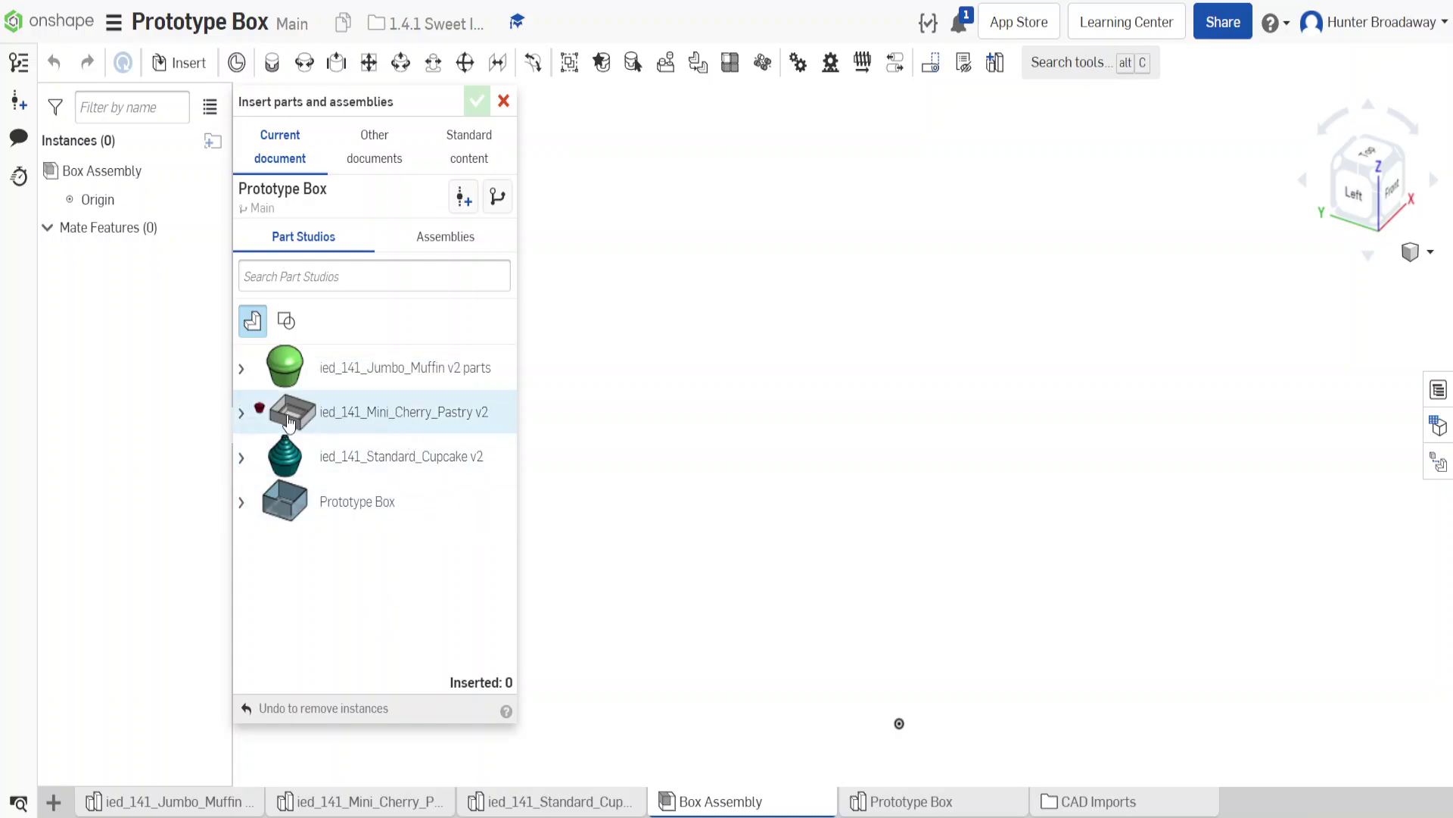
Try inserting the entire ied_141_Mini_Cherry_Pastry v2 part studio into the assembly, and undo it
click(390, 422)
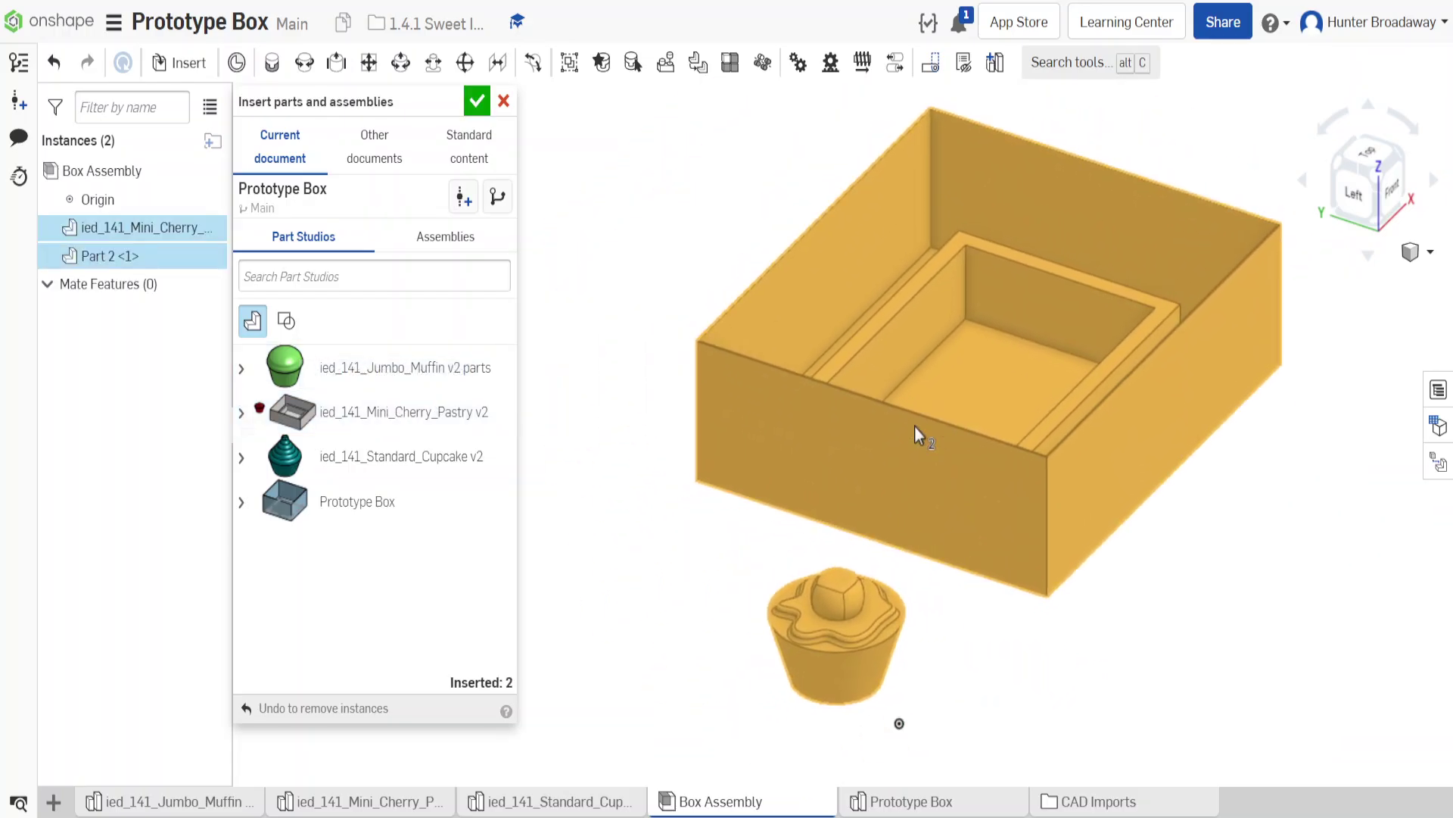
click(914, 425)
key(ctrl+z)
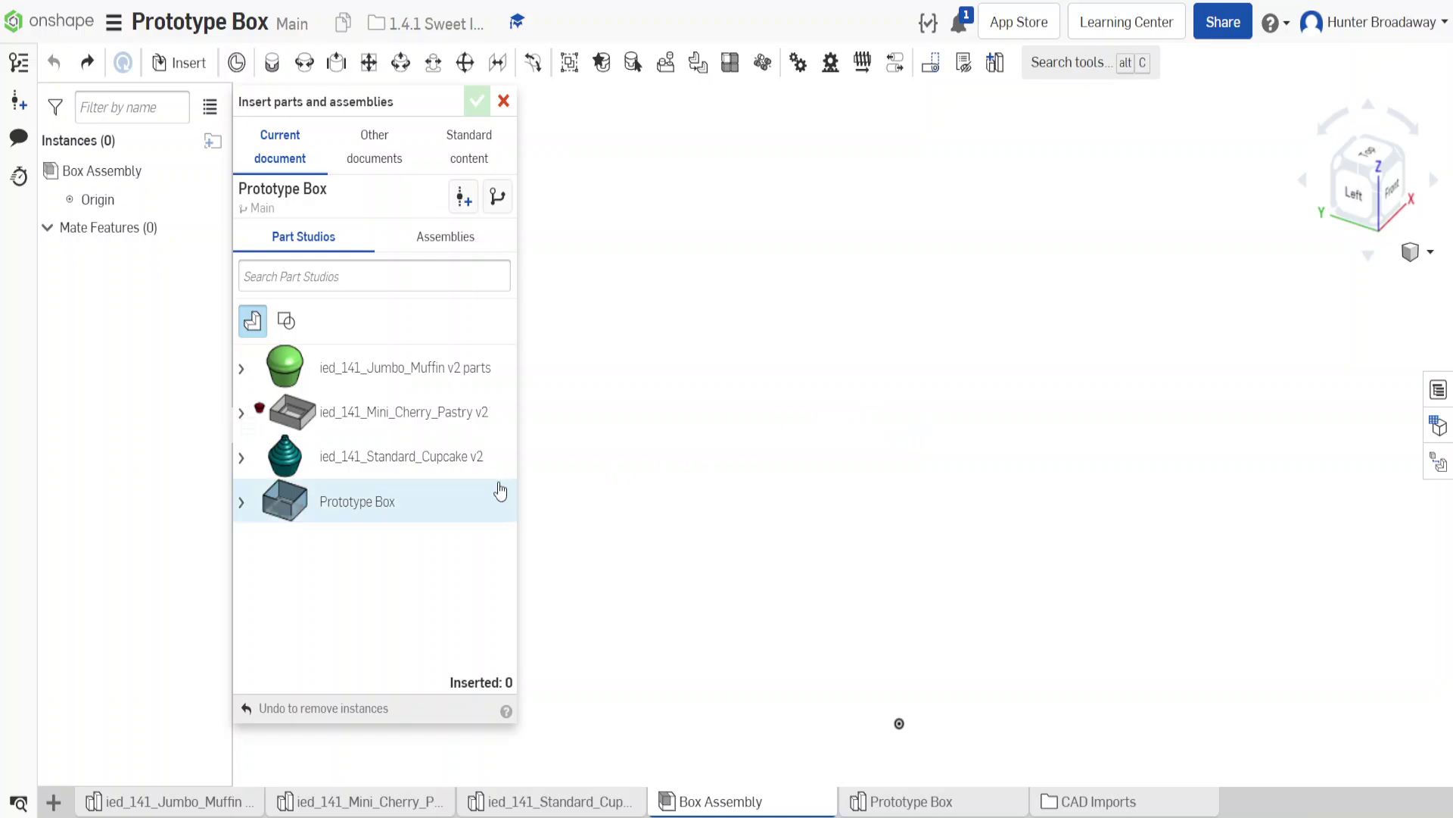
Insert only the box, Part 2, from the ied_141_Mini_Cherry_Pastry v2 part studio into the assembly
click(242, 415)
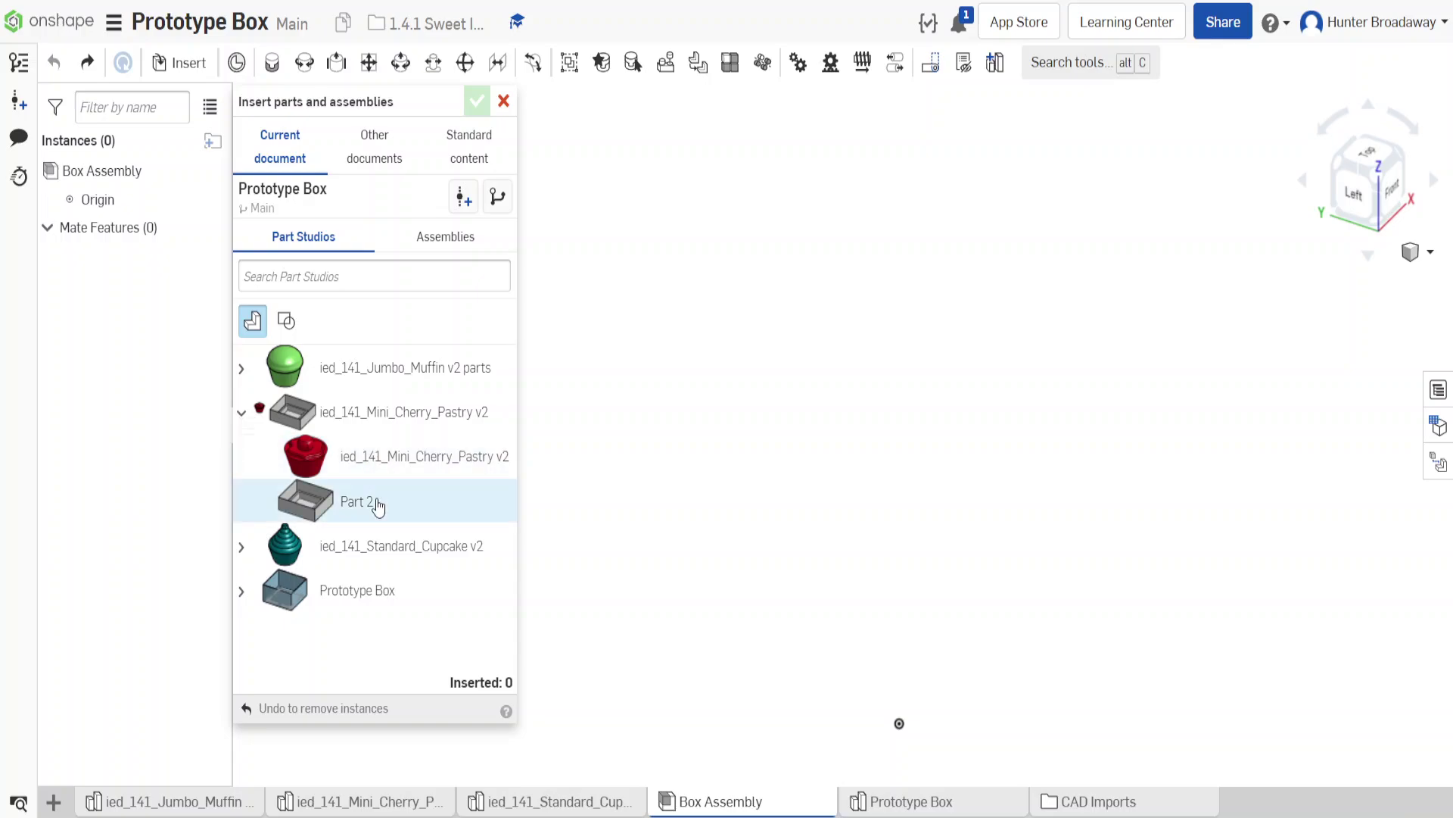
click(387, 458)
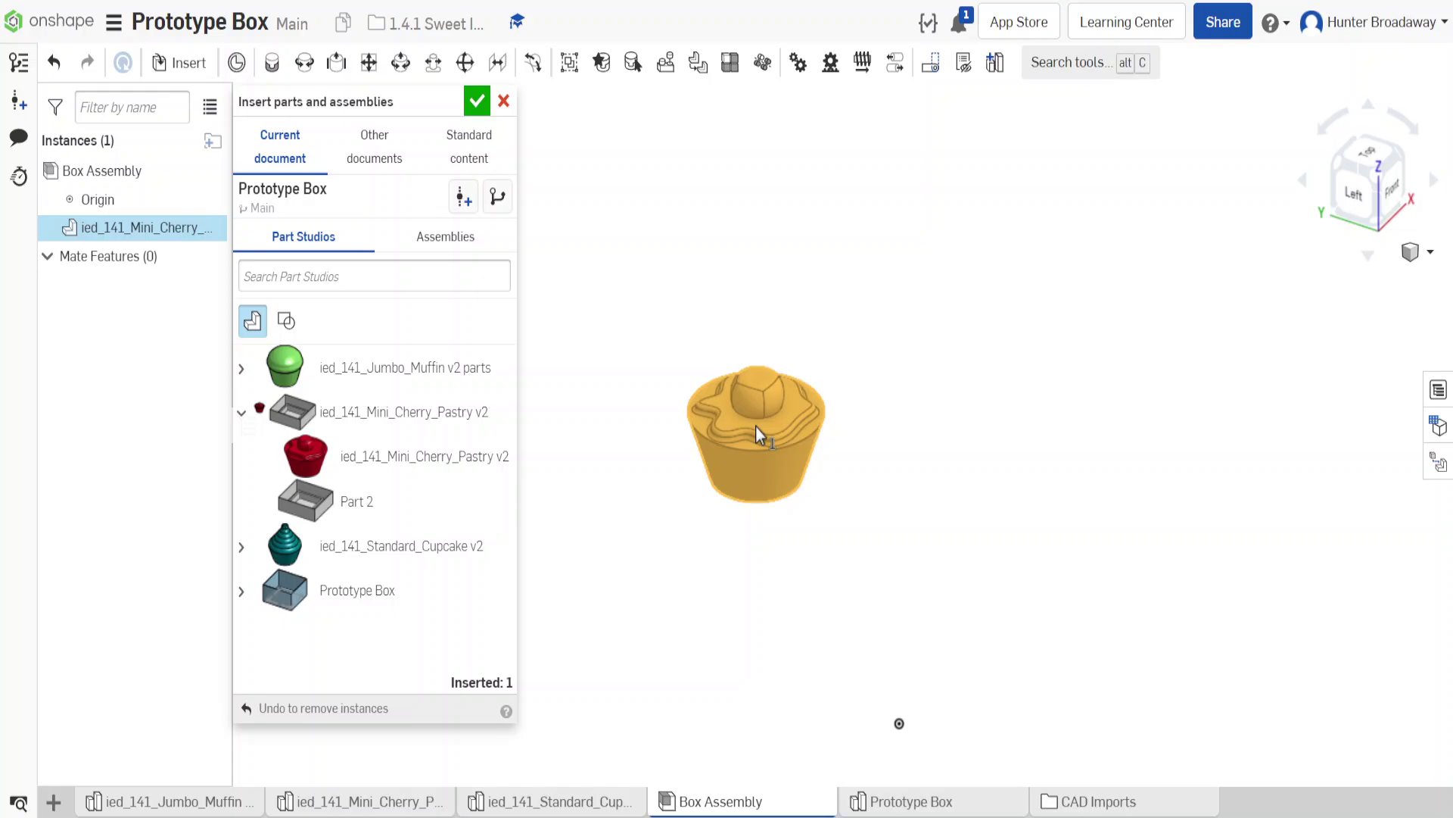
key(ctrl+z)
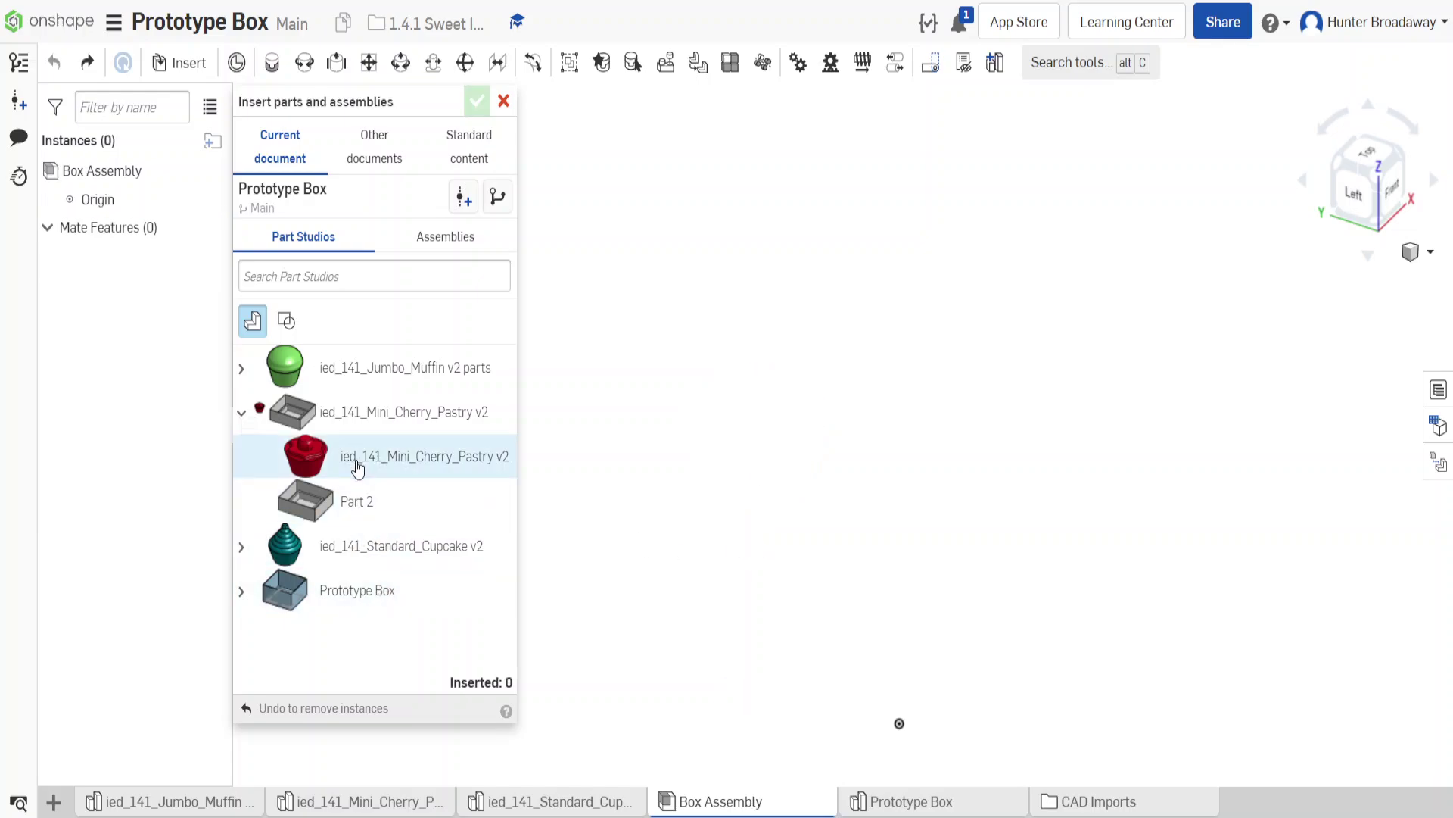
click(366, 506)
click(925, 374)
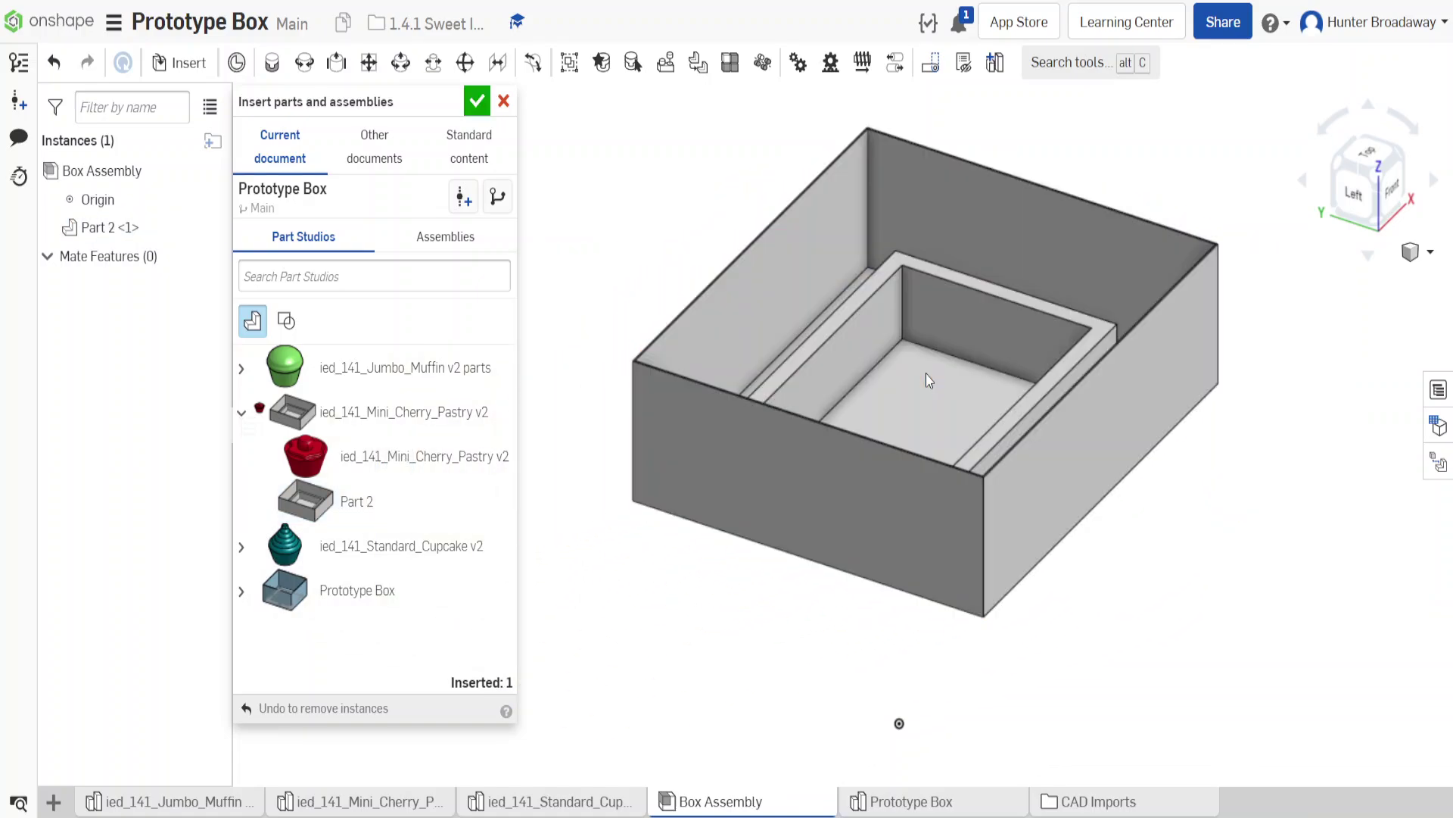
Insert the ied_141_Jumbo_Muffin v2 part beside the box and finish inserting parts
scroll(1090, 545, down, 3)
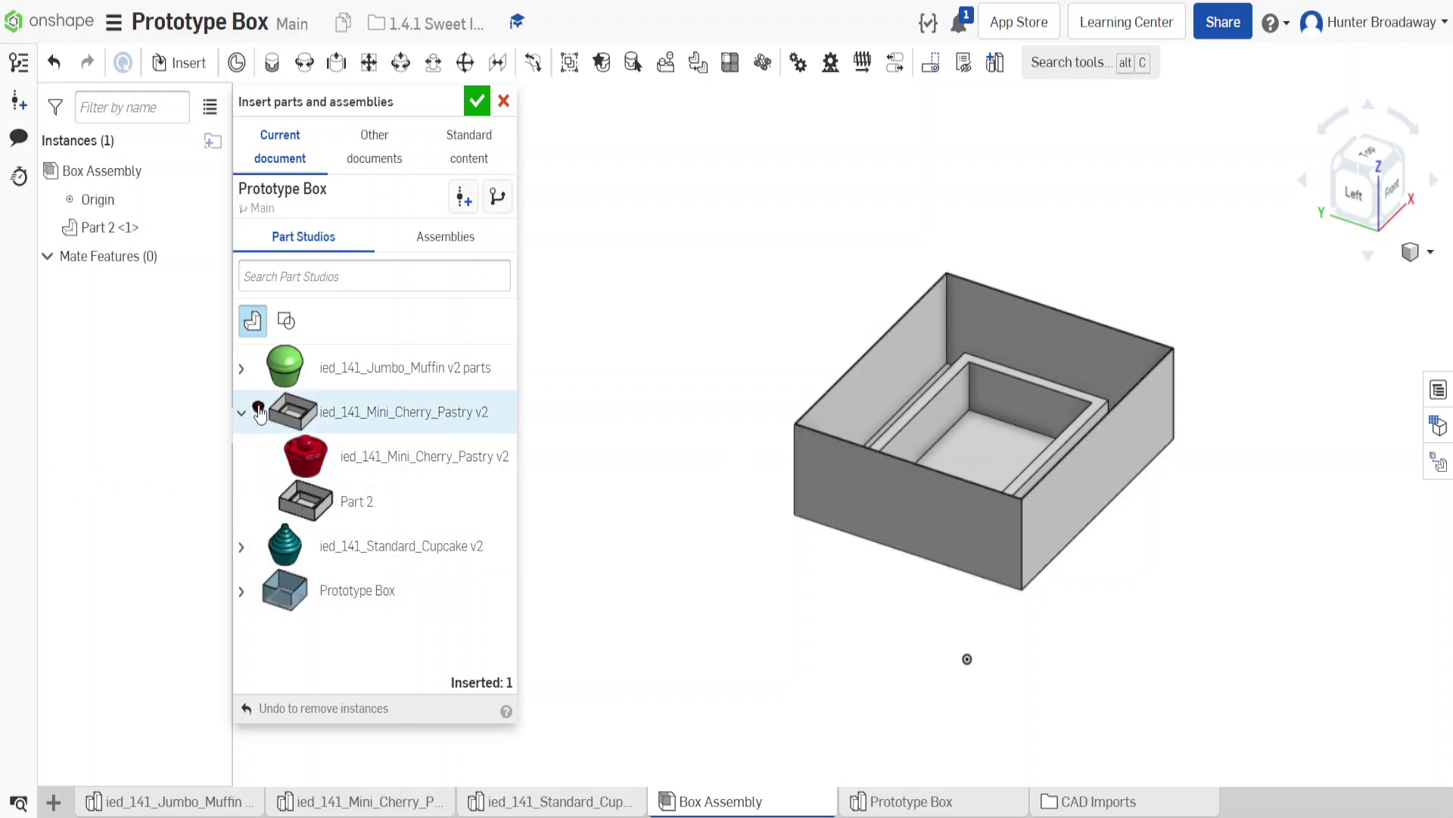
click(347, 385)
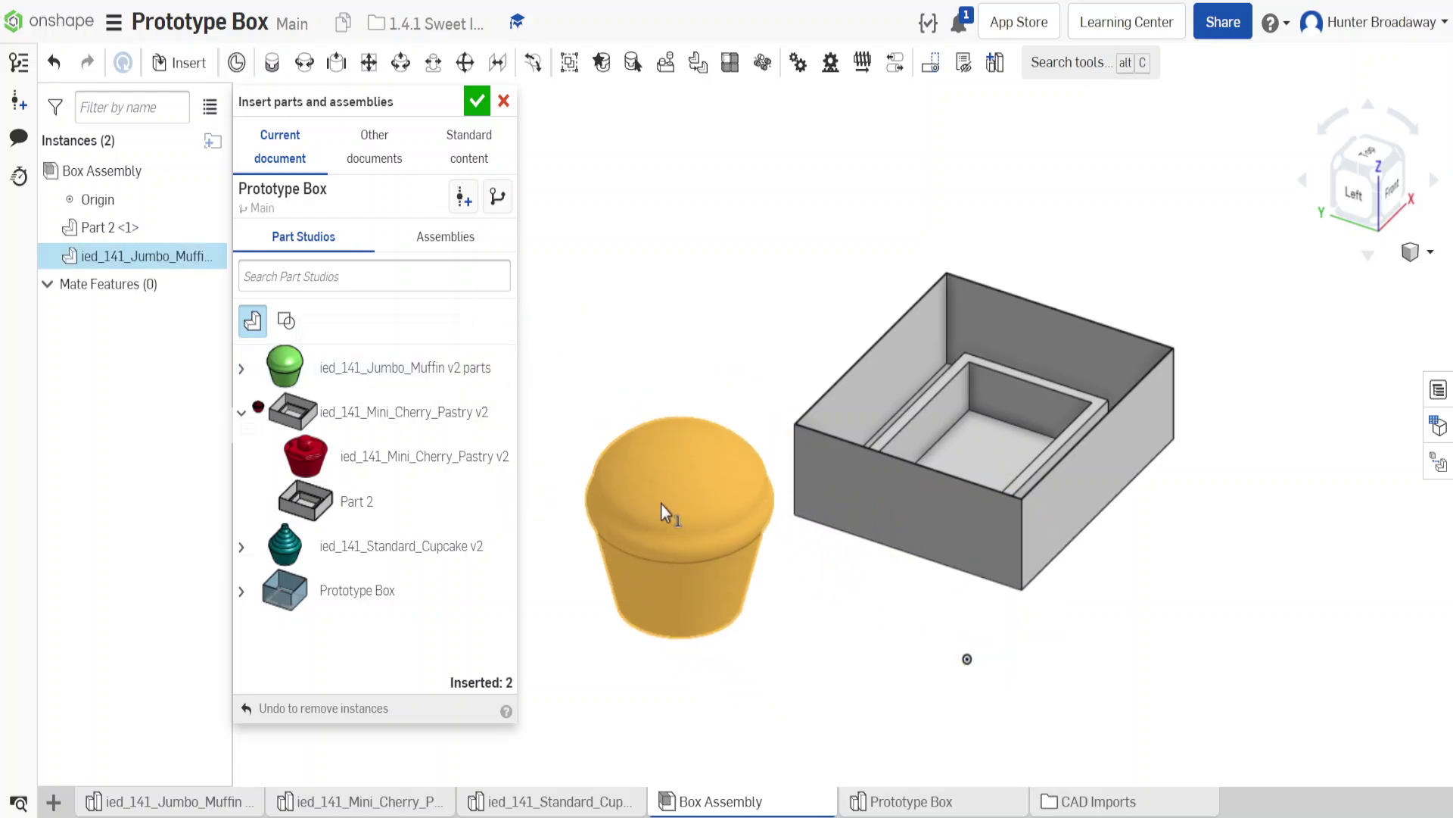
click(669, 463)
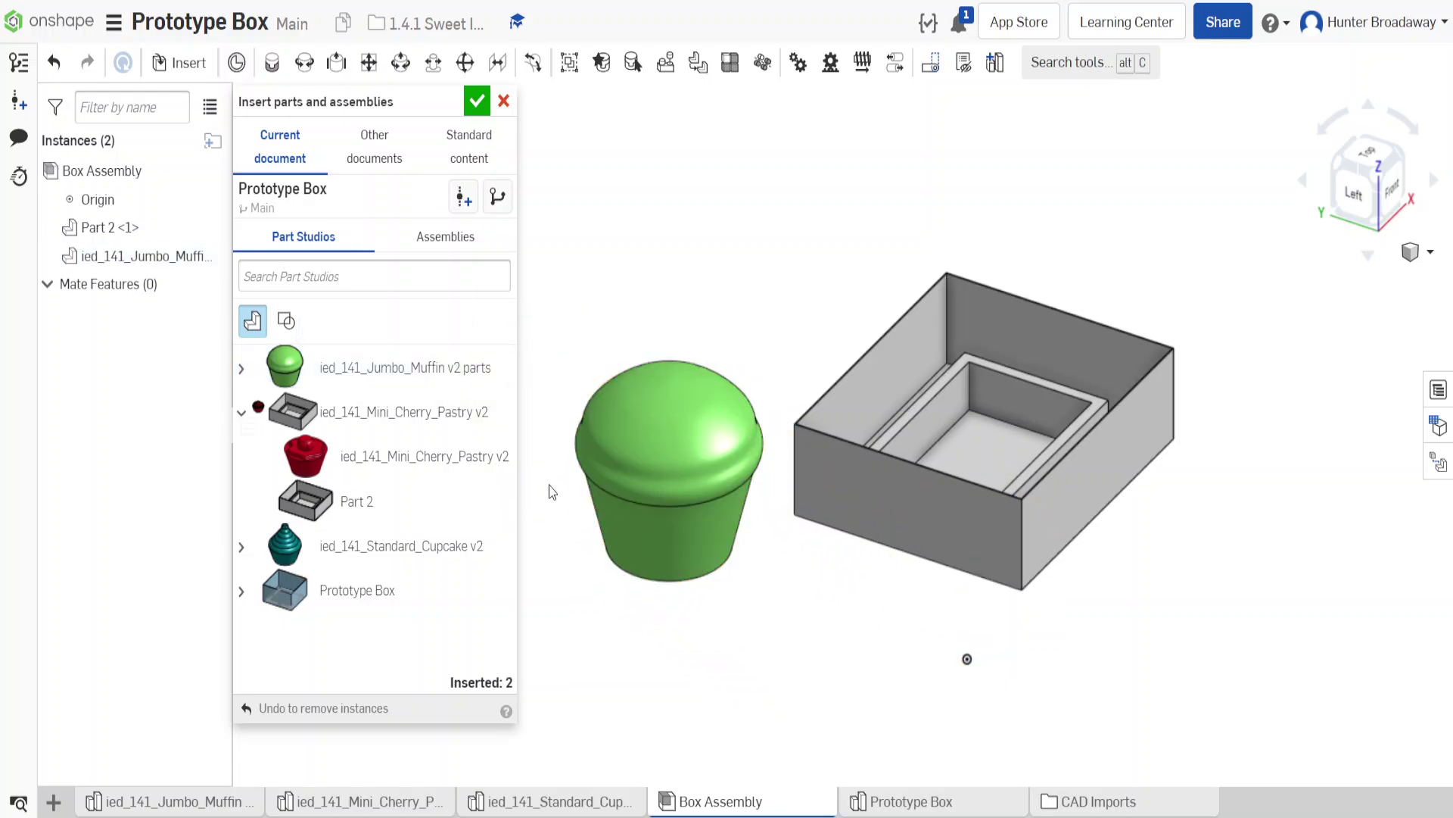
click(475, 101)
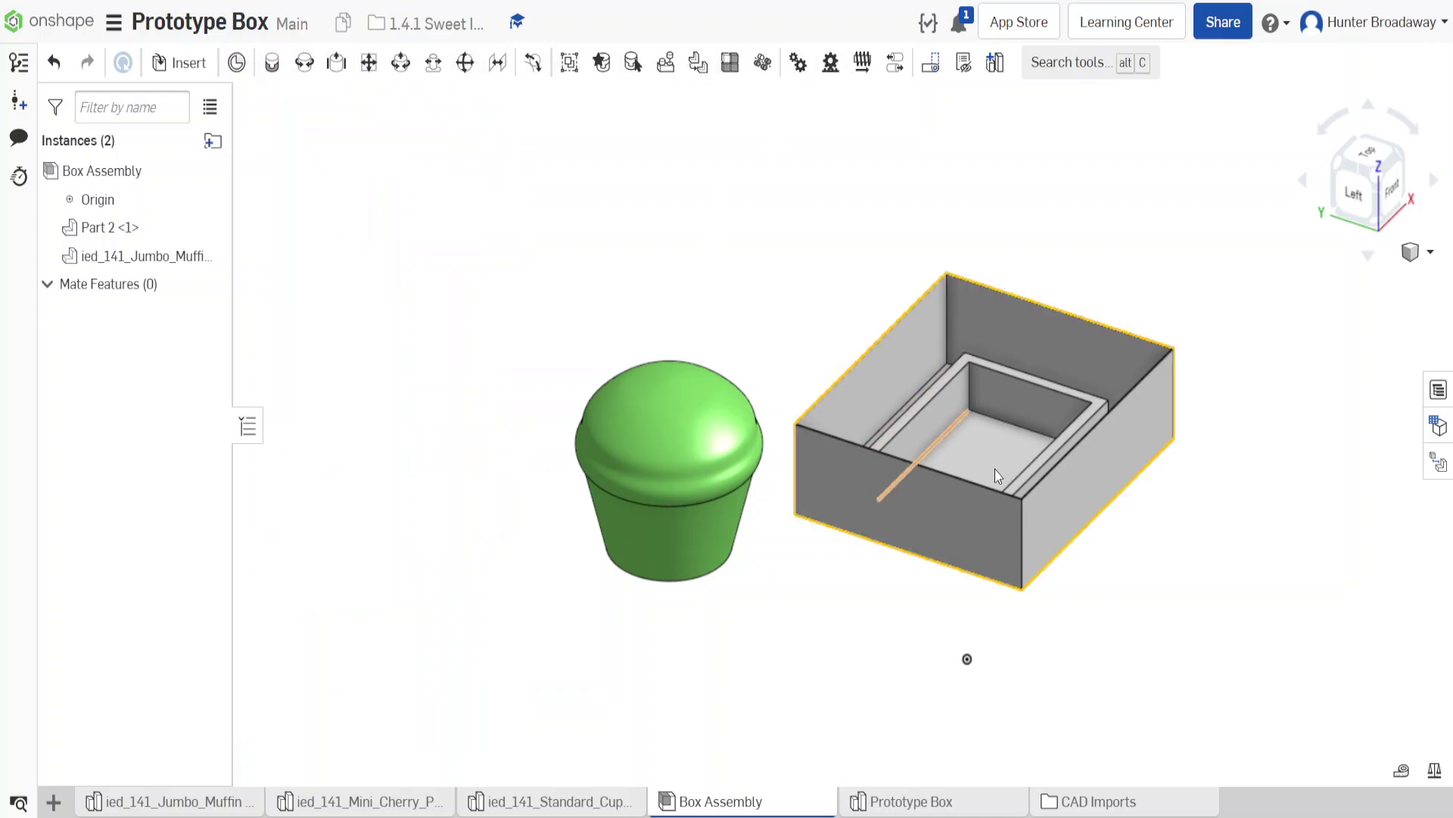
In the left view, raise the jumbo muffin vertically by about 1.39 in
click(1355, 198)
scroll(976, 439, down, 4)
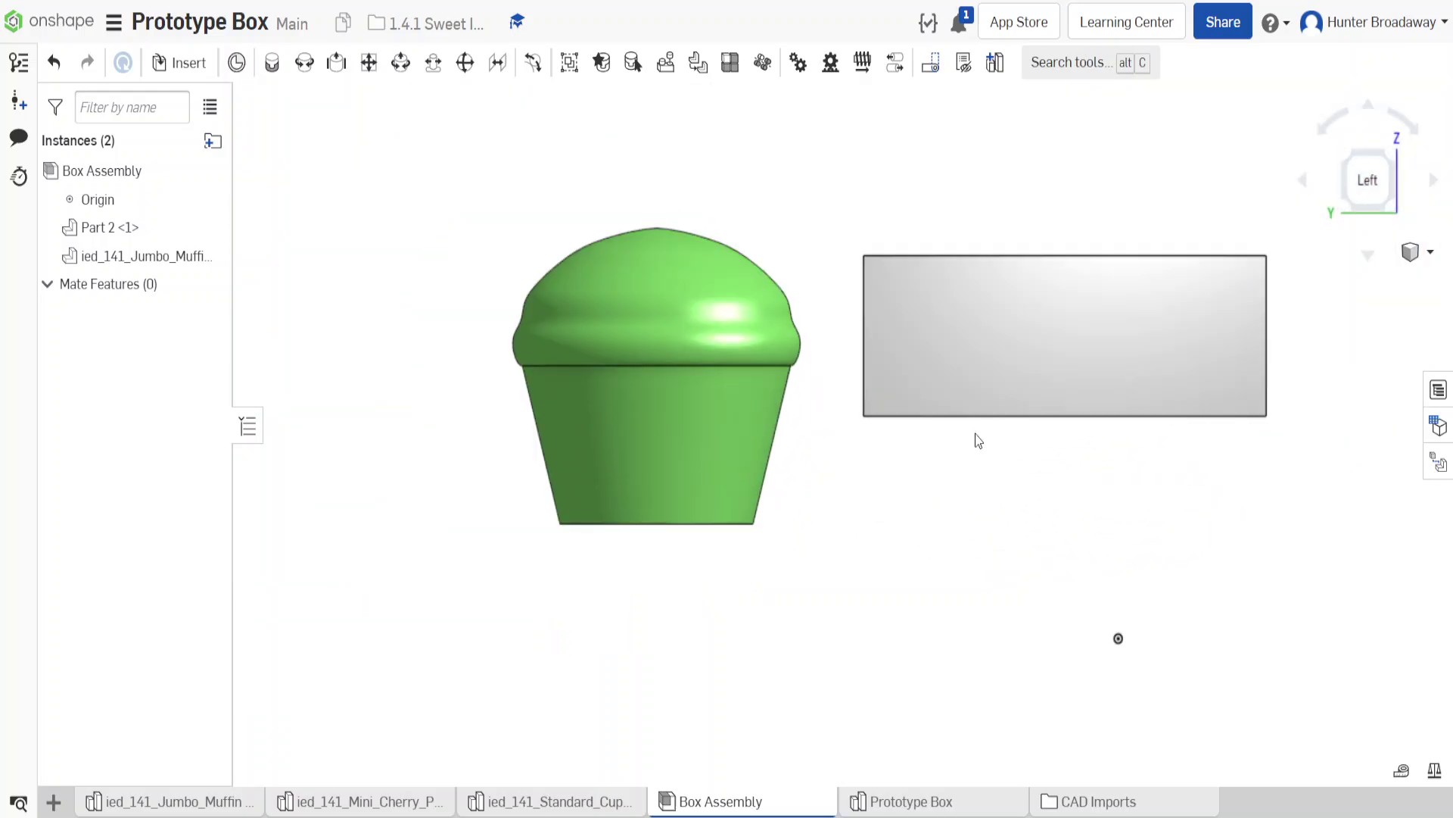
middle_drag(978, 441, 907, 569)
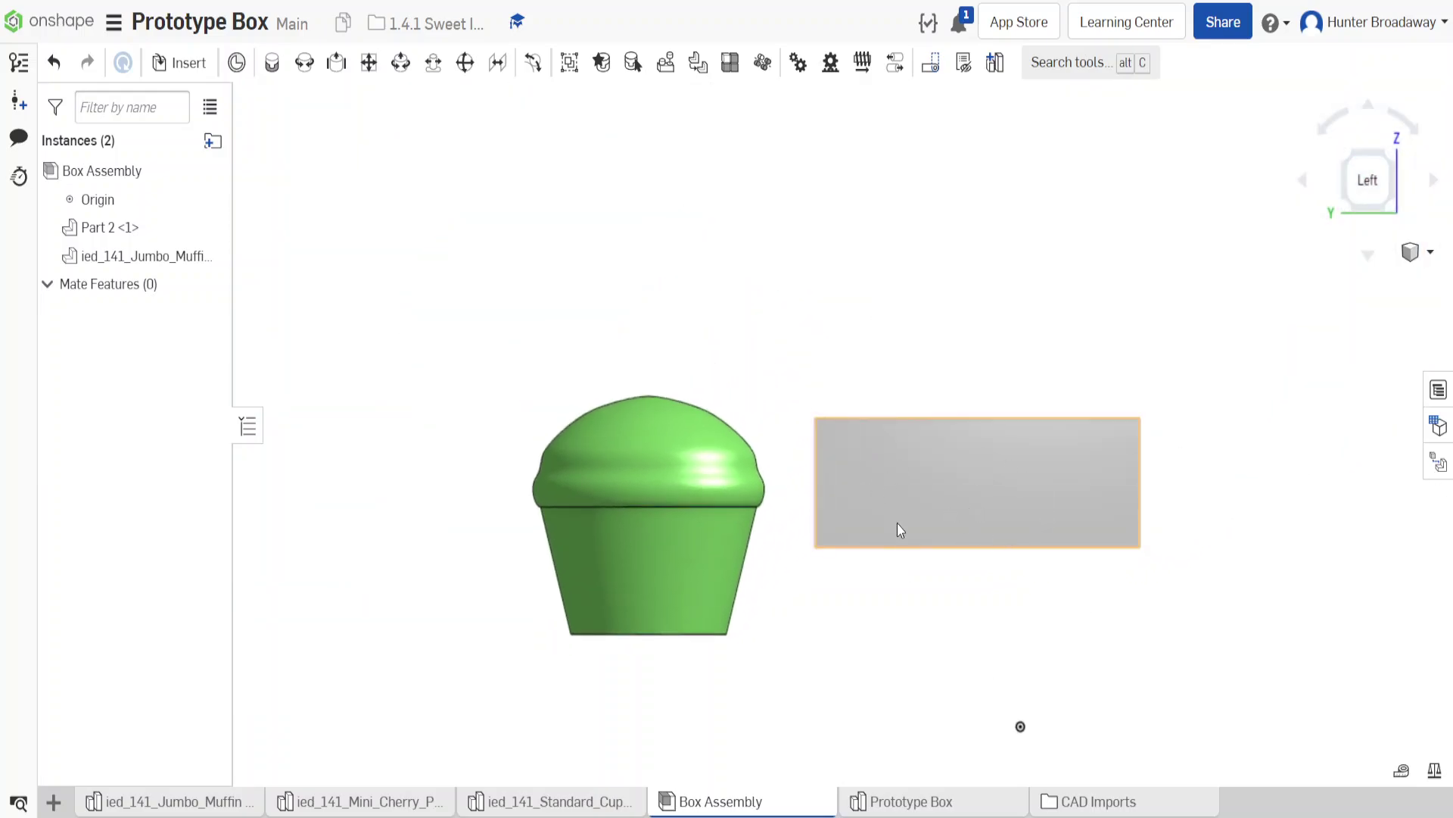
click(639, 535)
click(637, 451)
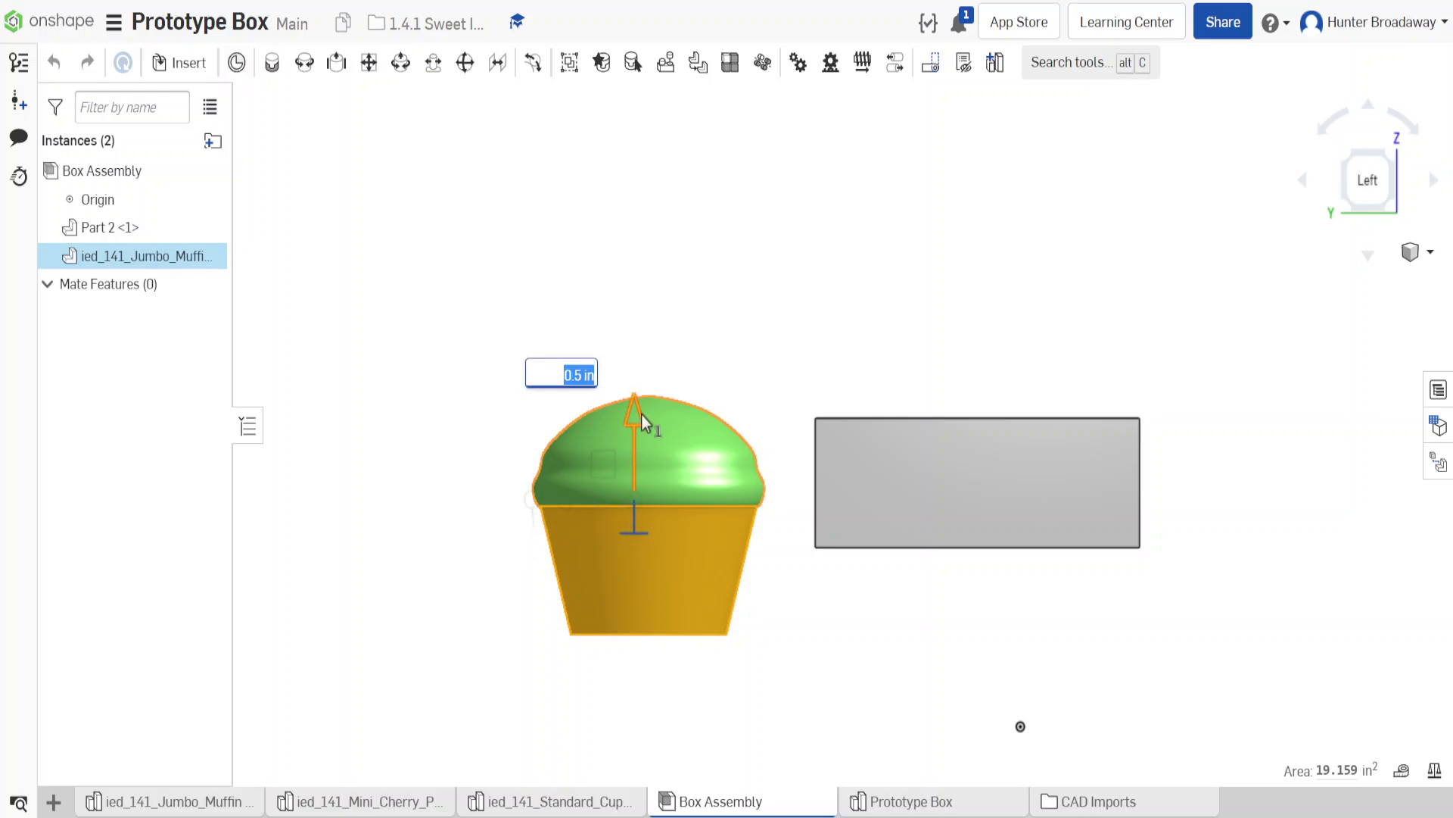
drag(642, 415, 659, 357)
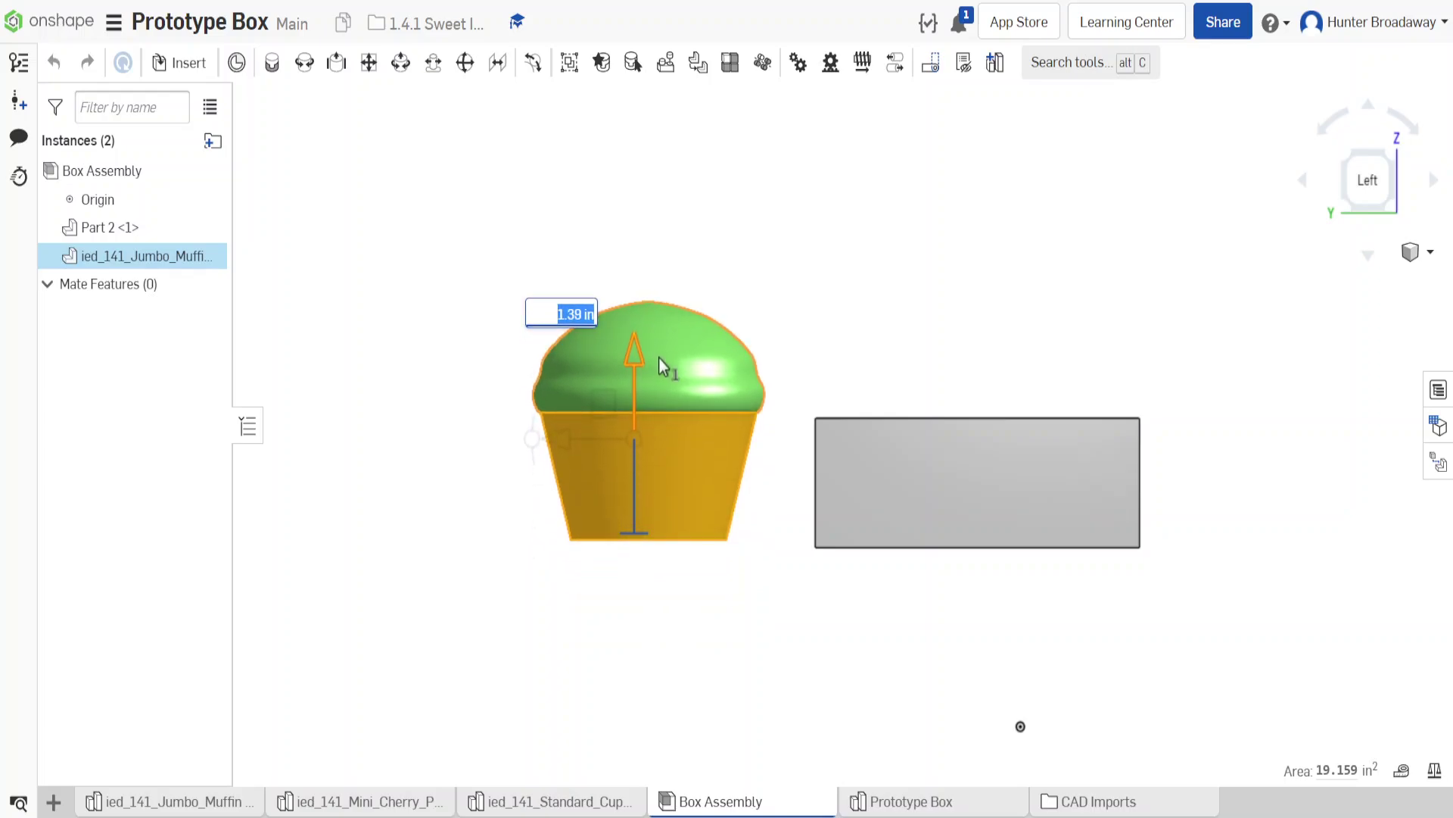
From the top view, move the muffin about 3.49 in along X and -5.65 in along Y over the box's inner recess
click(1348, 160)
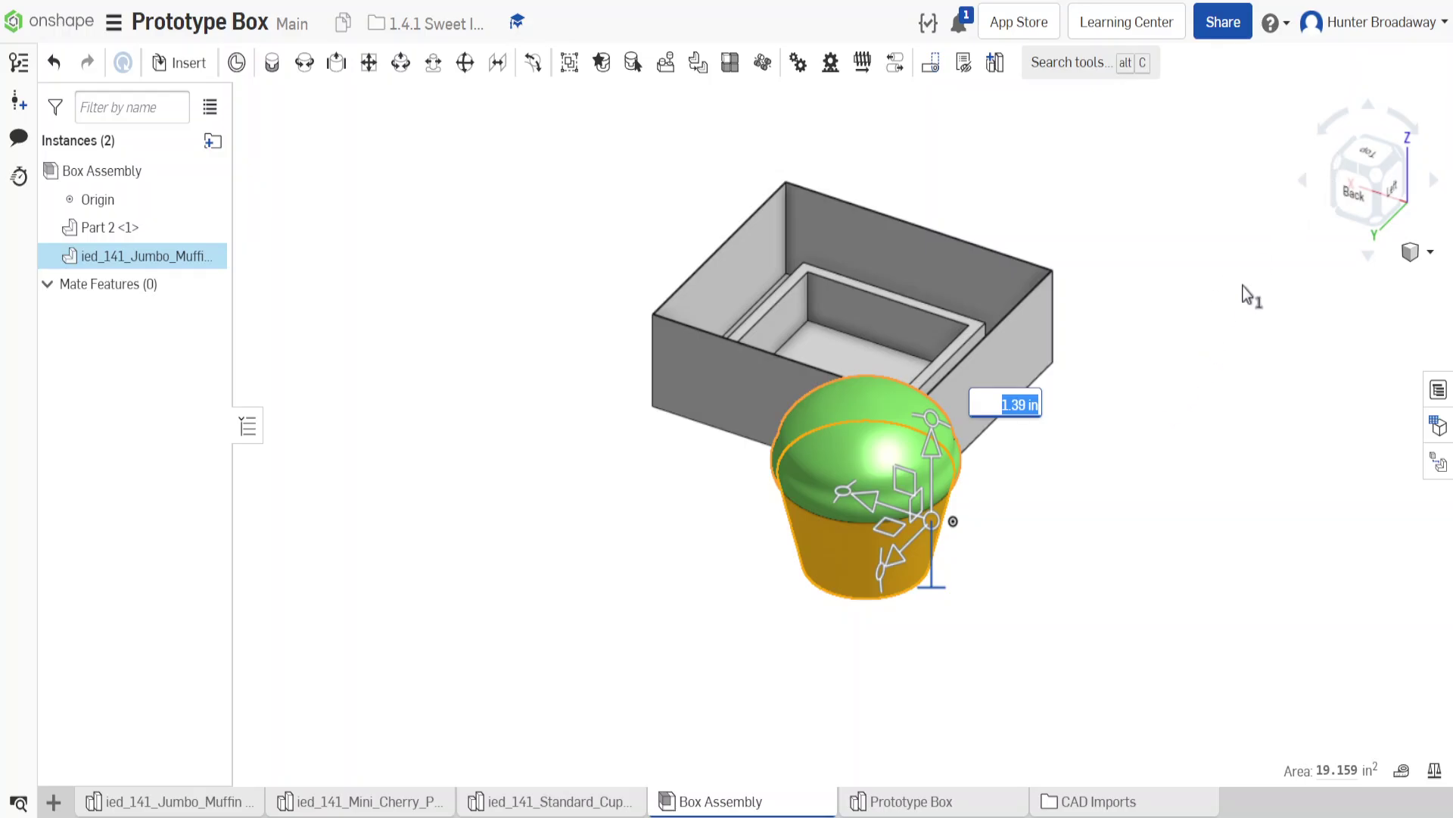
click(1373, 153)
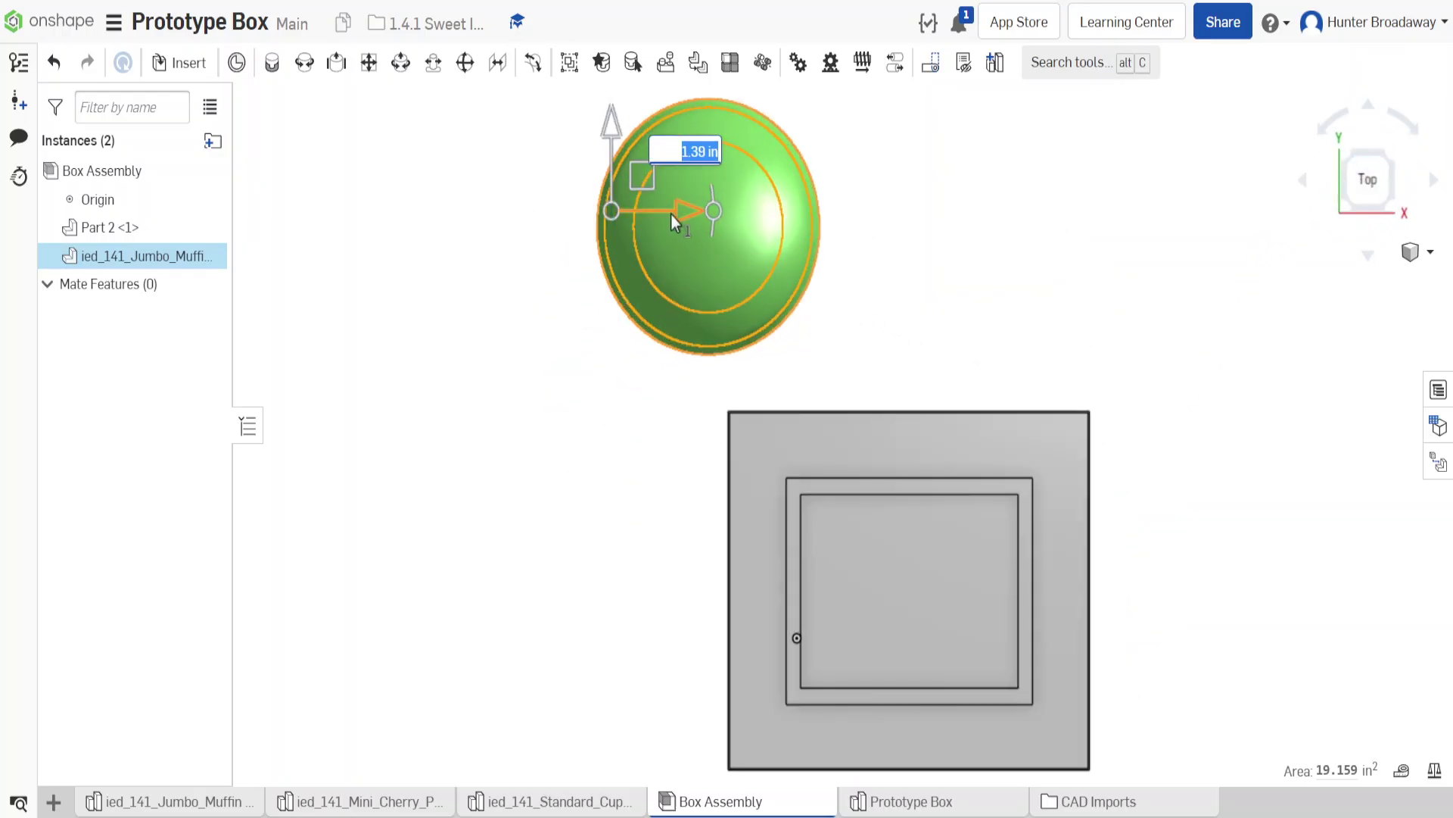
drag(683, 210, 877, 230)
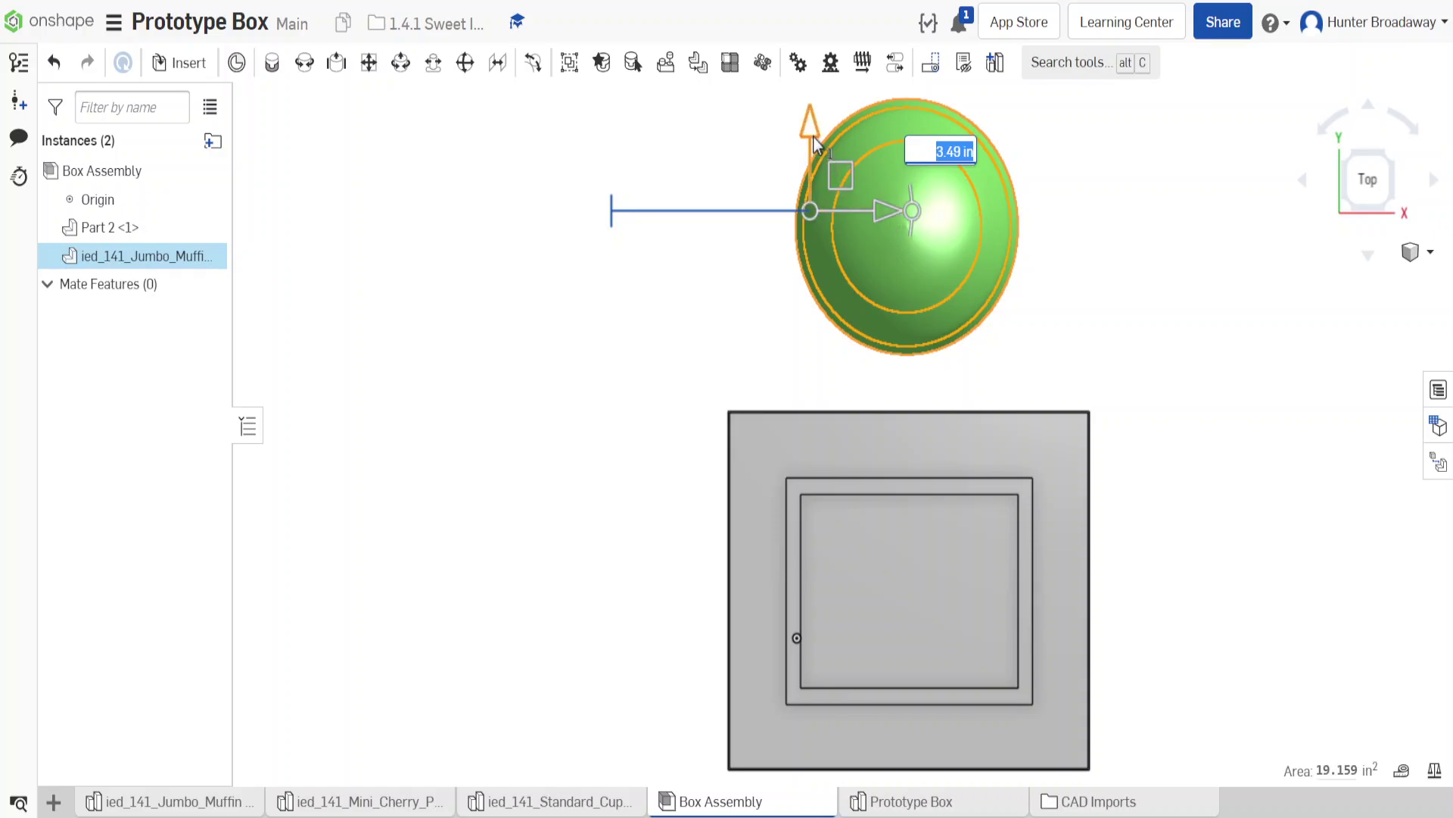
drag(815, 141, 807, 516)
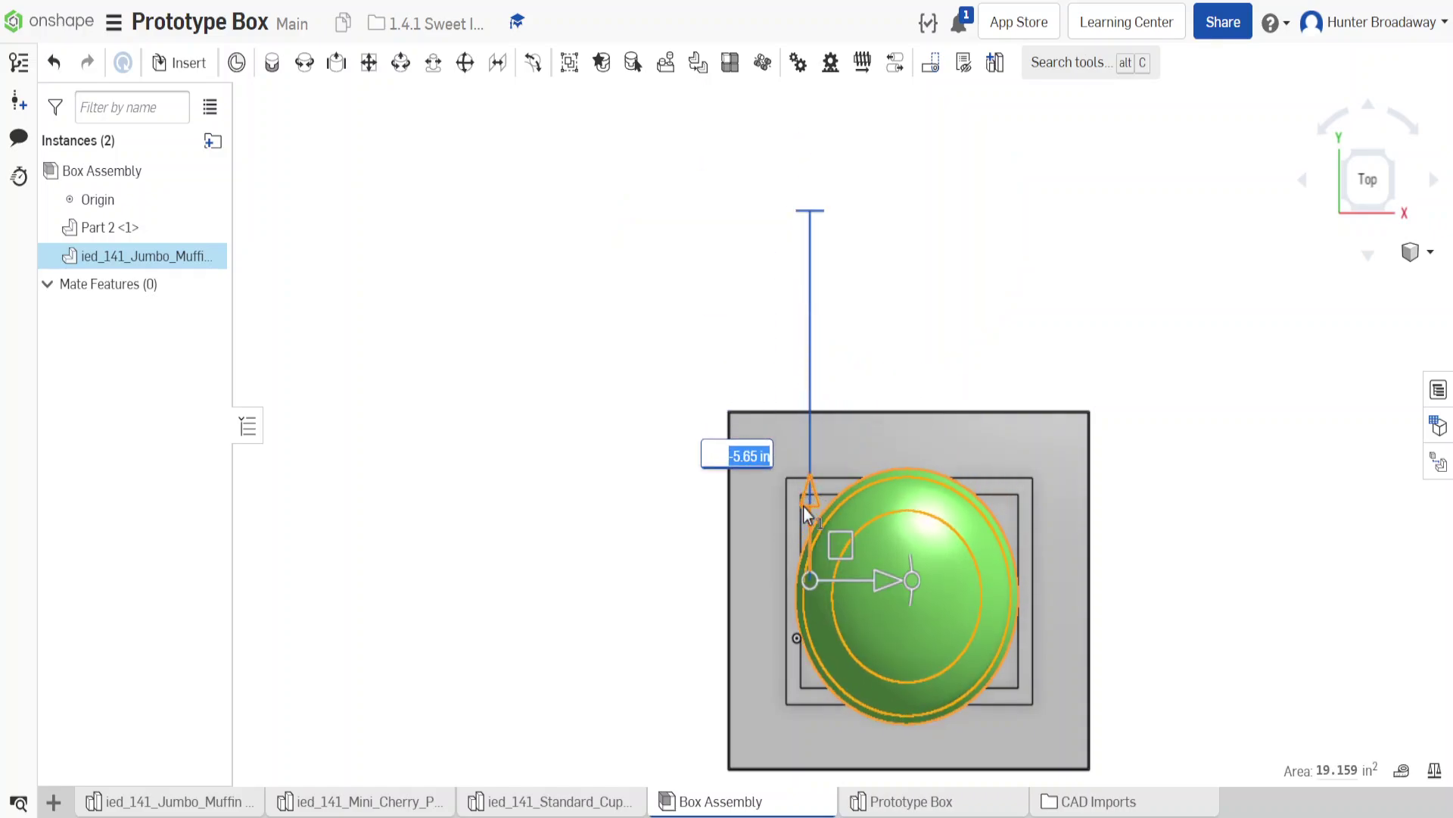
click(1387, 210)
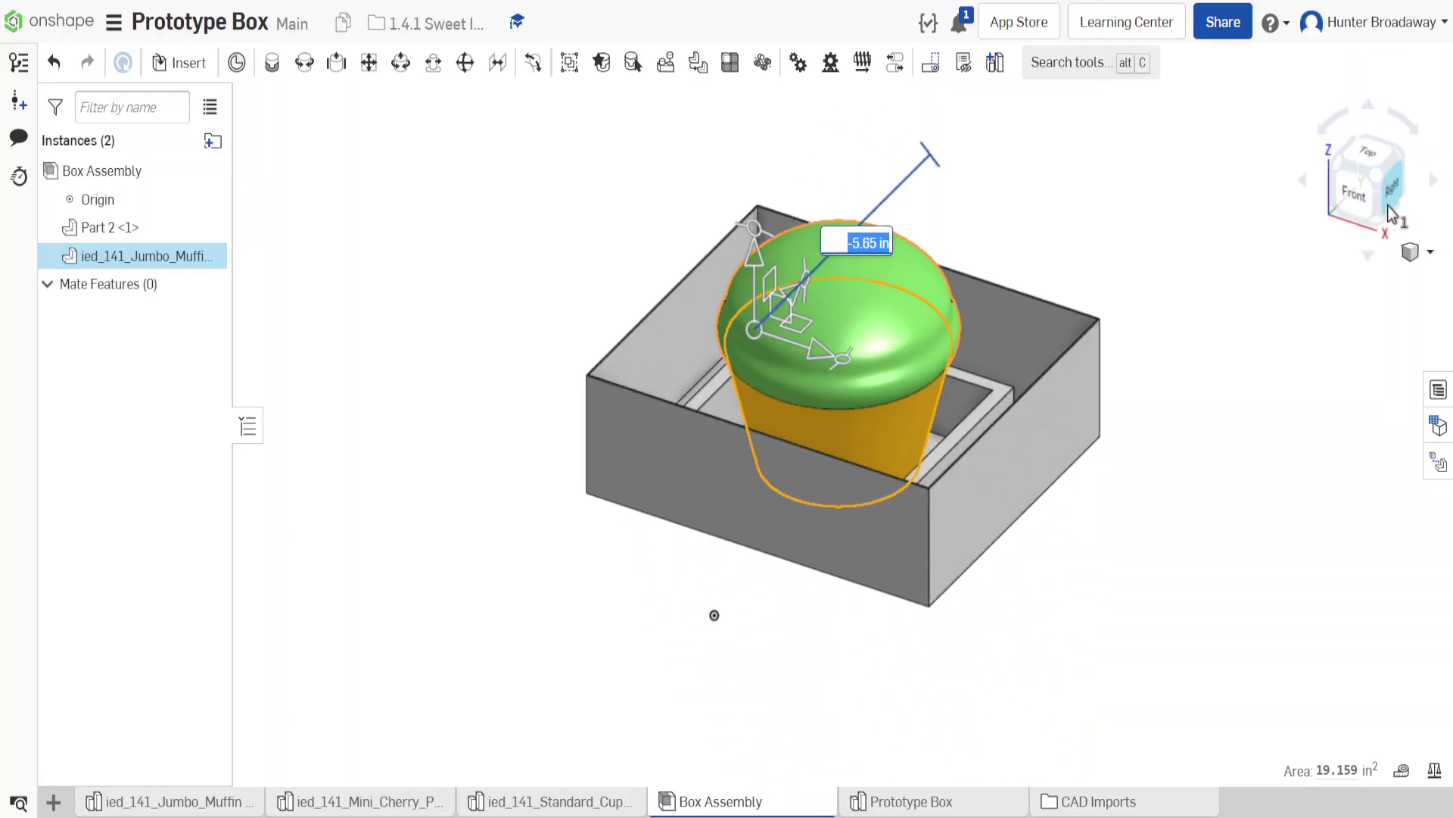
click(1395, 191)
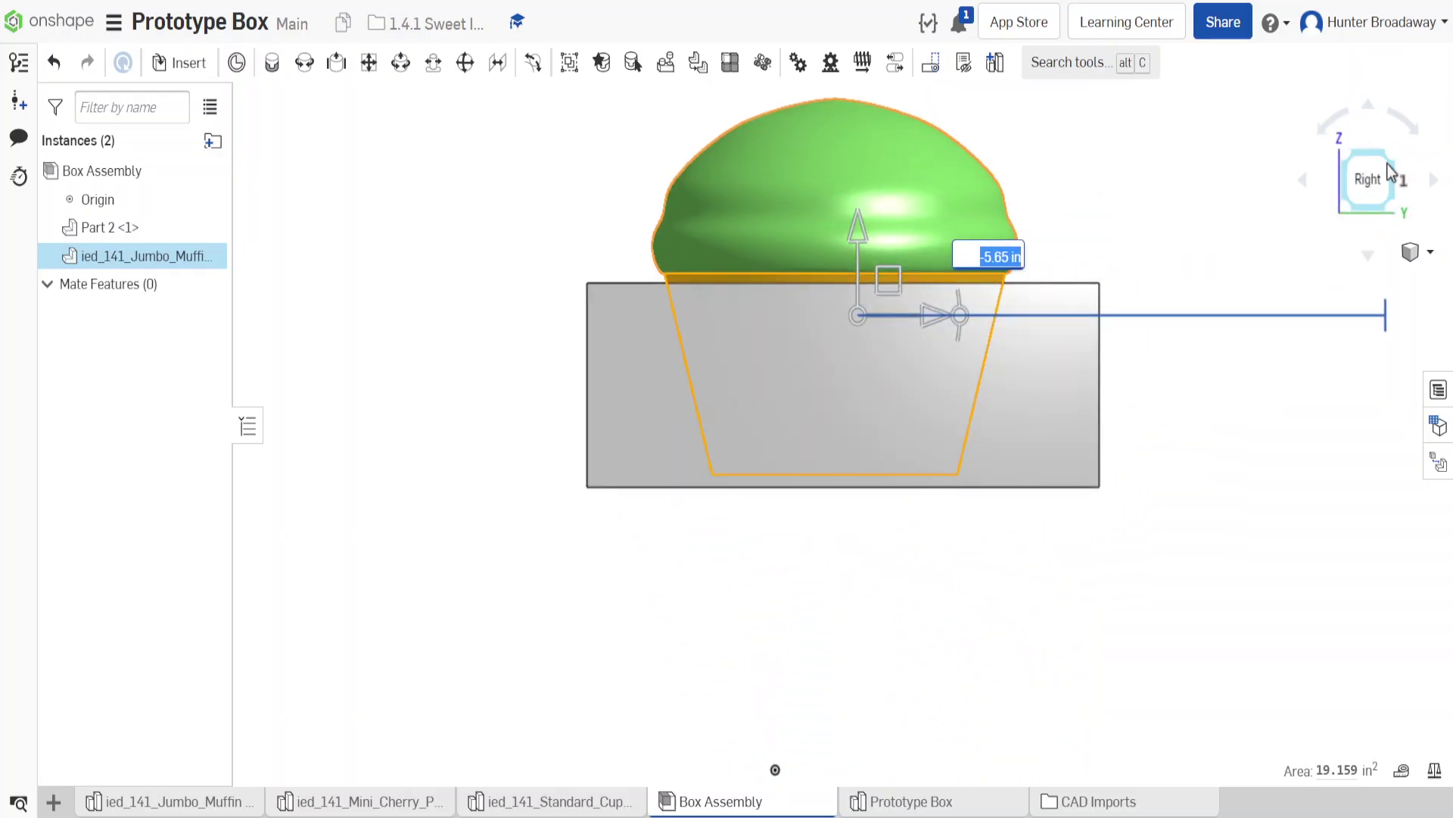
click(1351, 155)
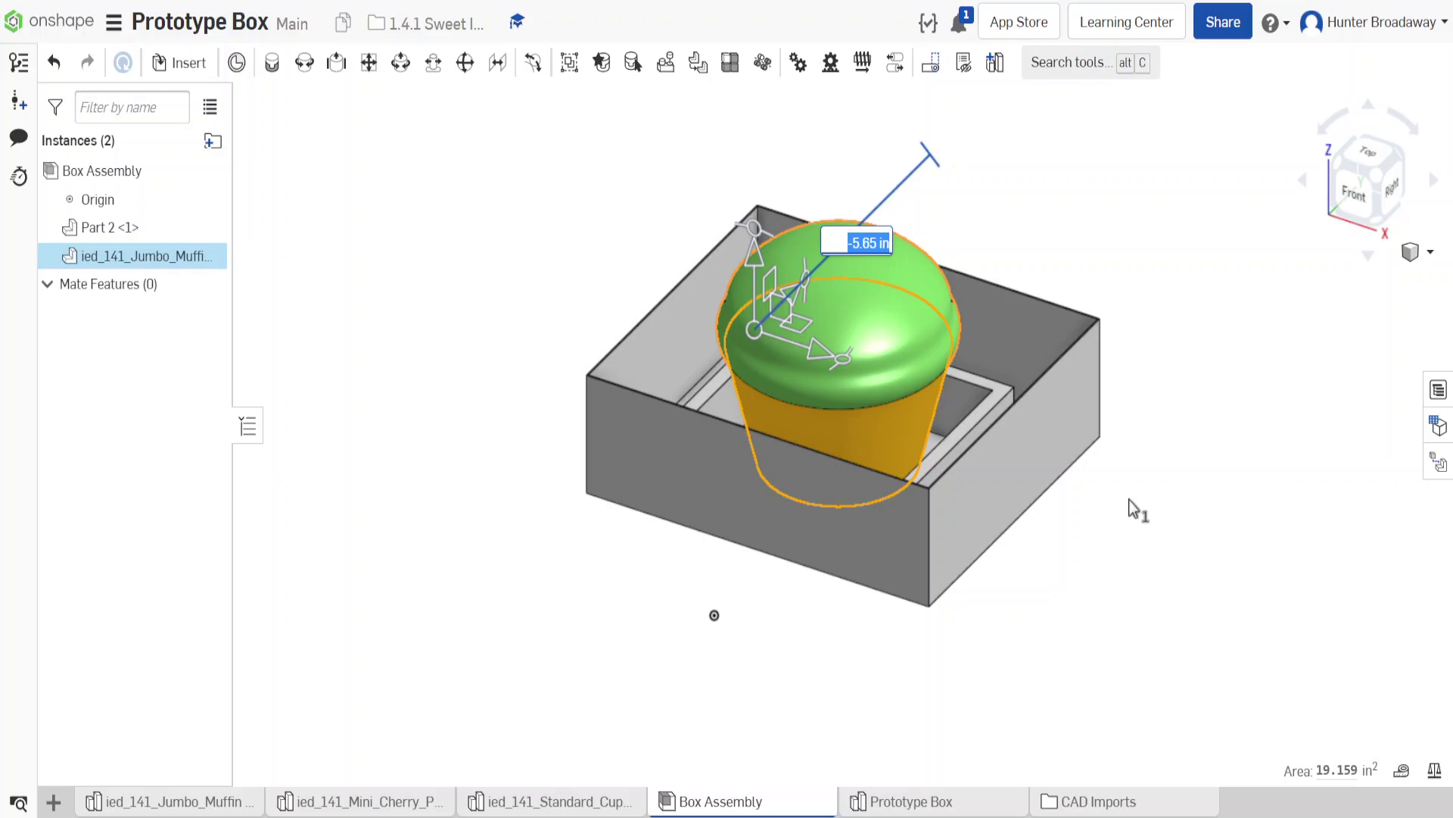
click(1176, 357)
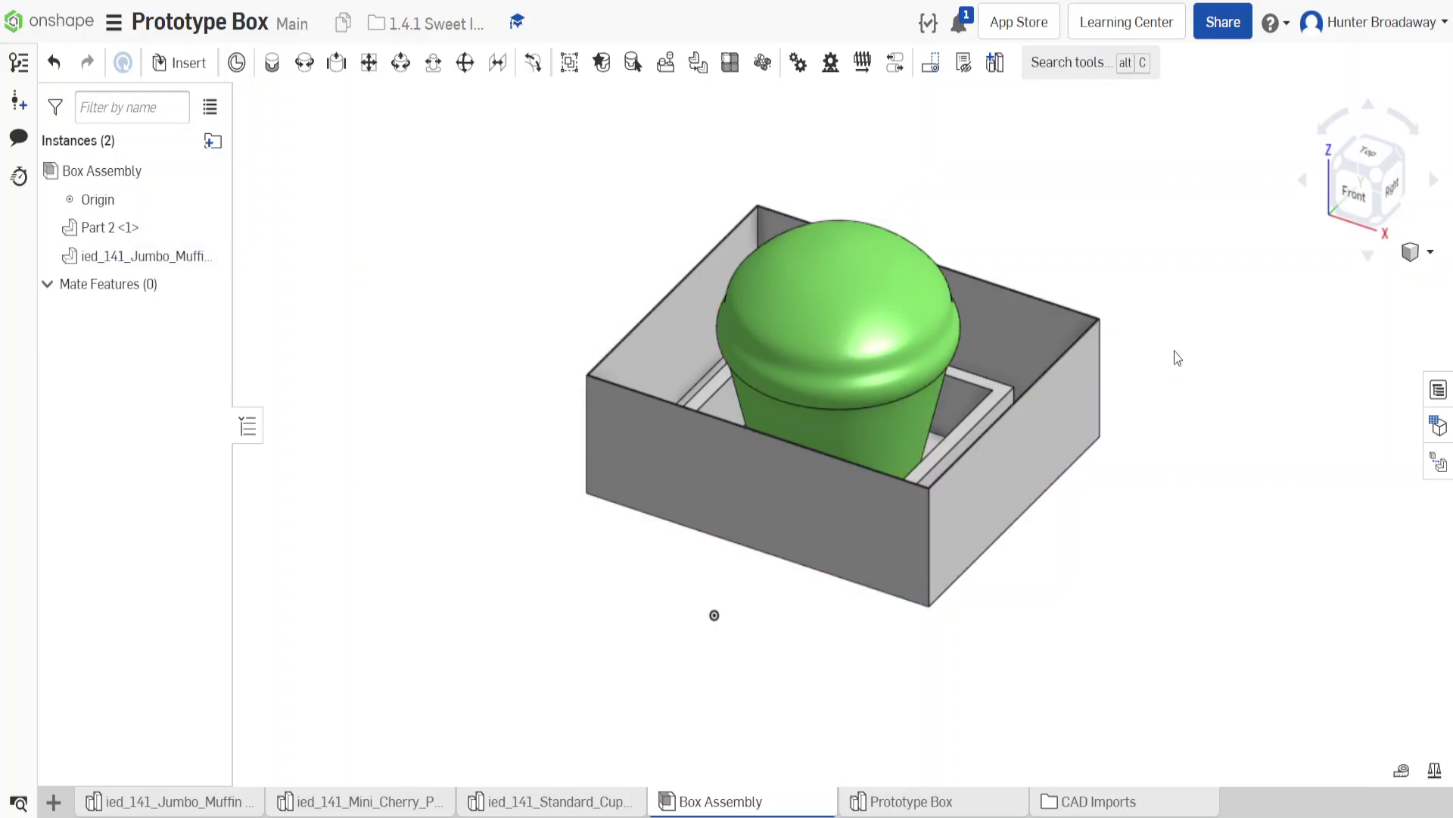
Move the jumbo muffin freely out of the box to the empty space beside it
click(880, 289)
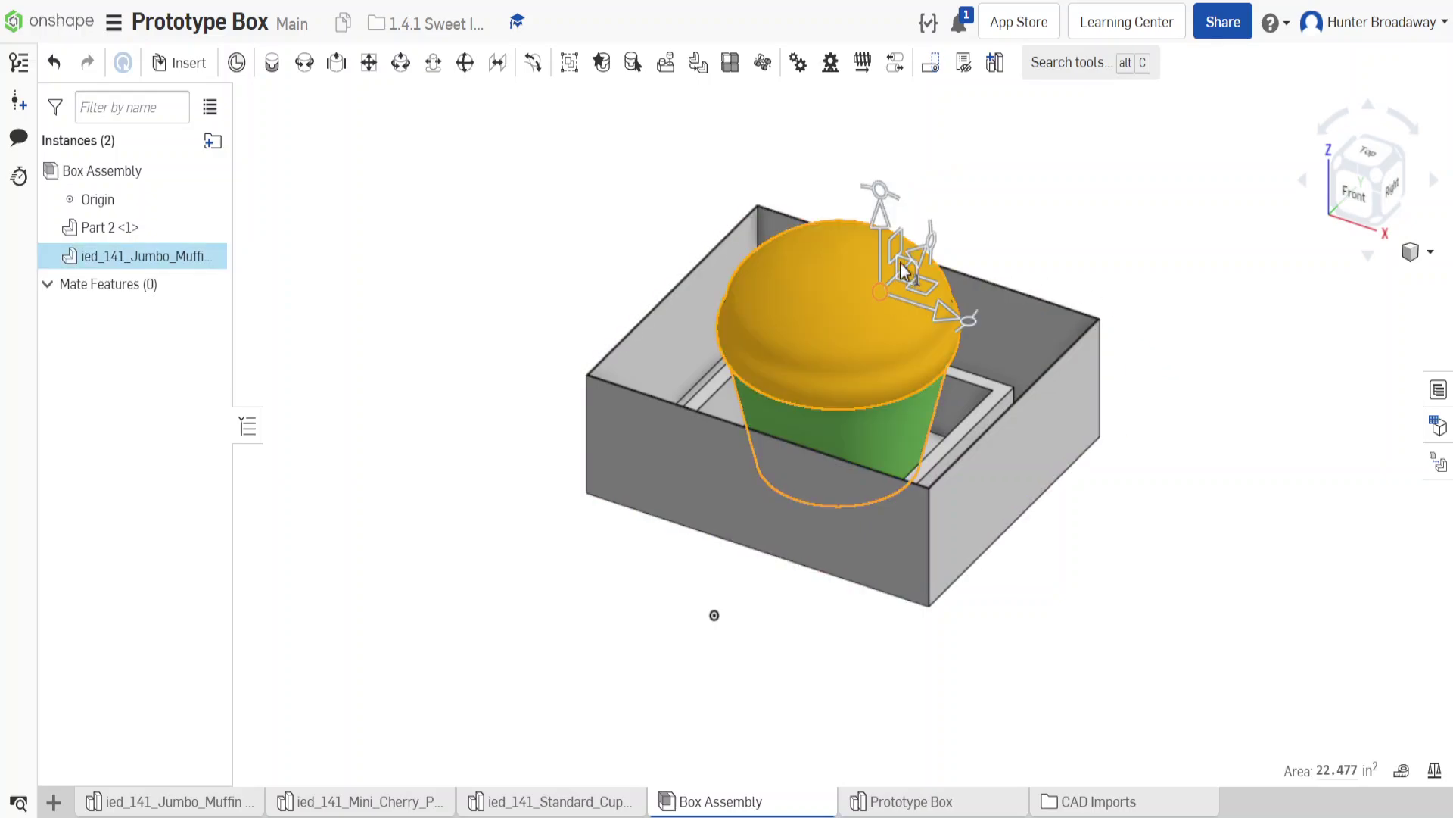
drag(851, 328, 1232, 282)
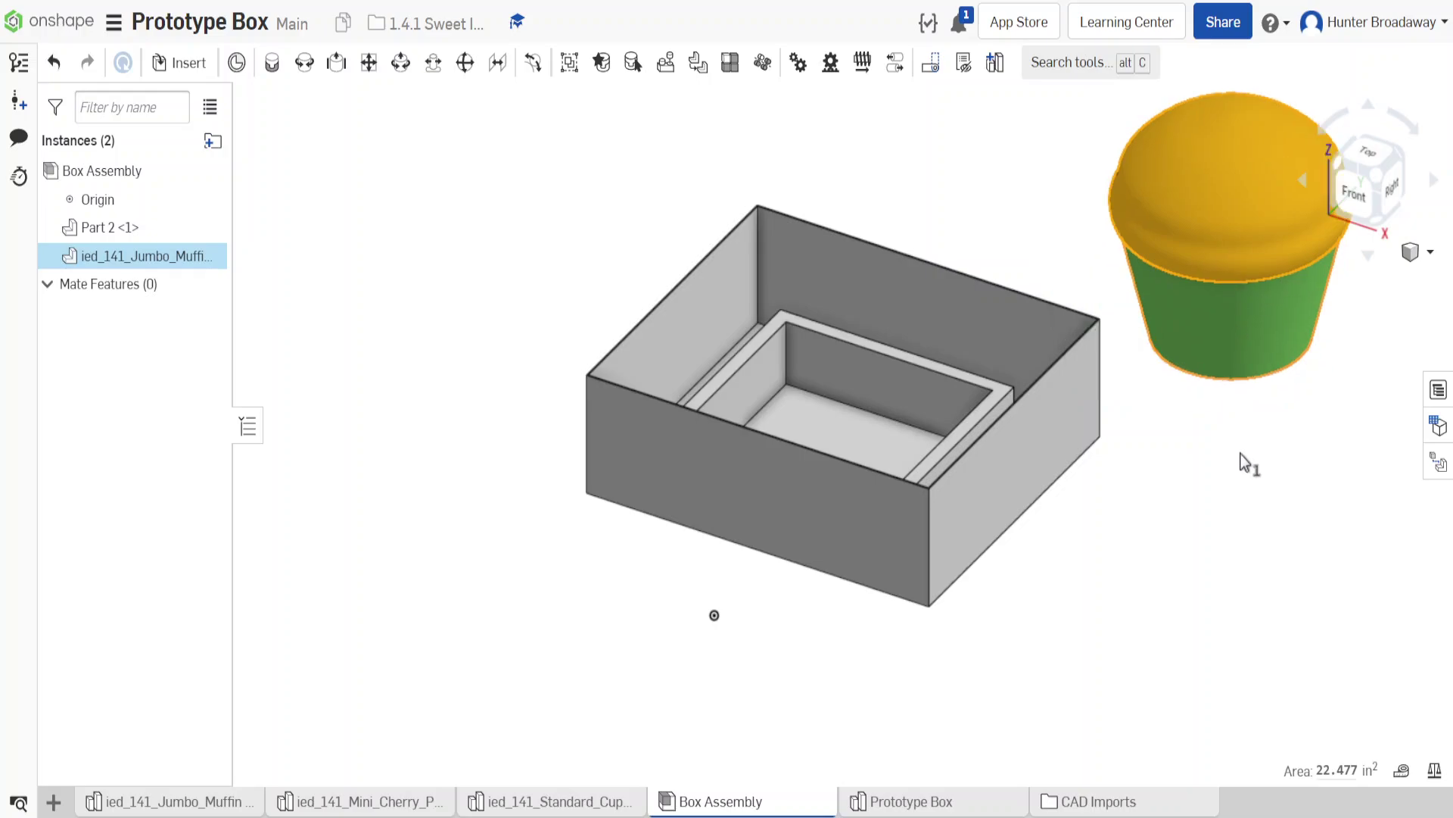
click(1241, 477)
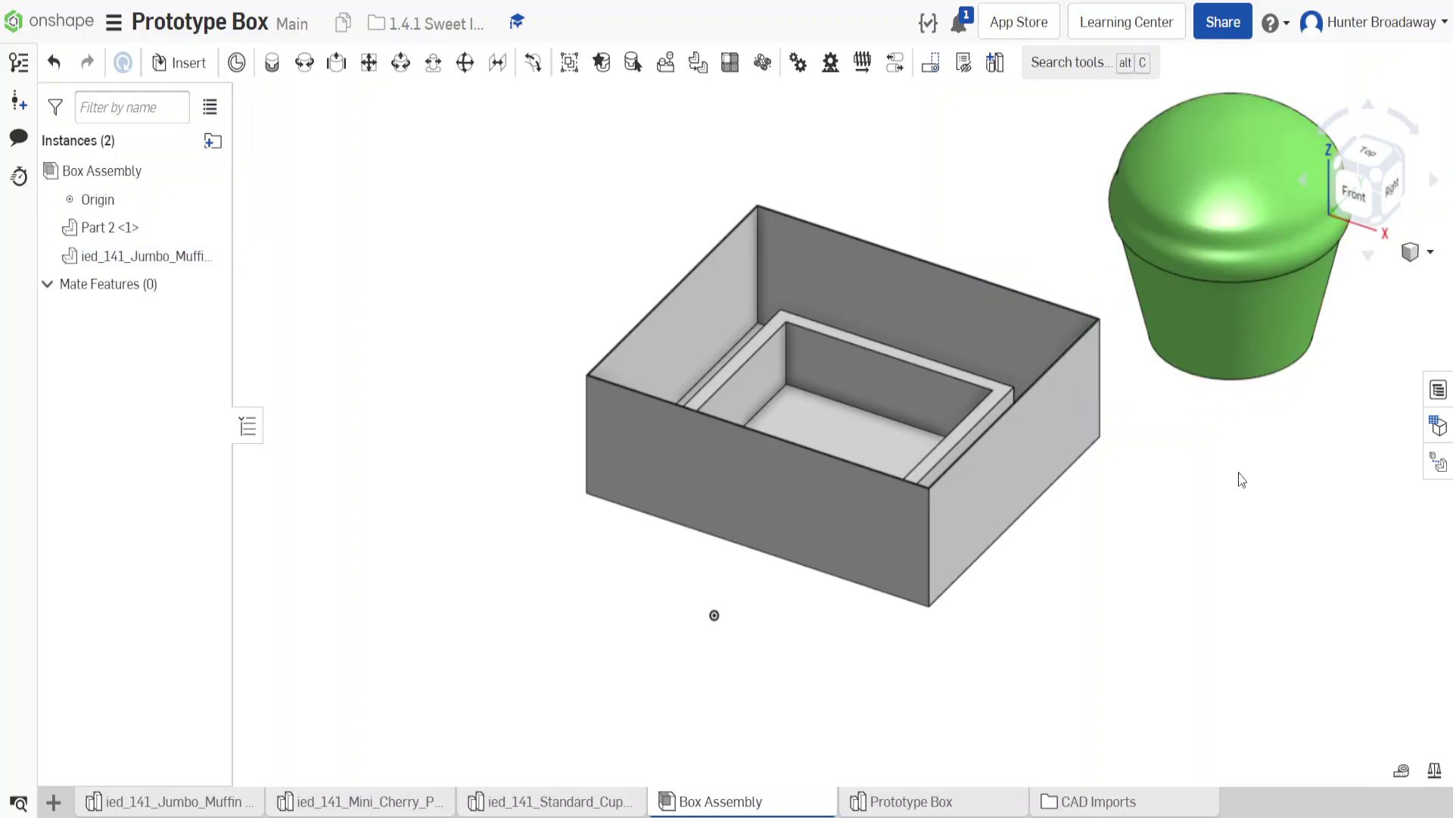
Add a planar mate between the floor of the box's inner recess and the jumbo muffin's bottom face
click(369, 65)
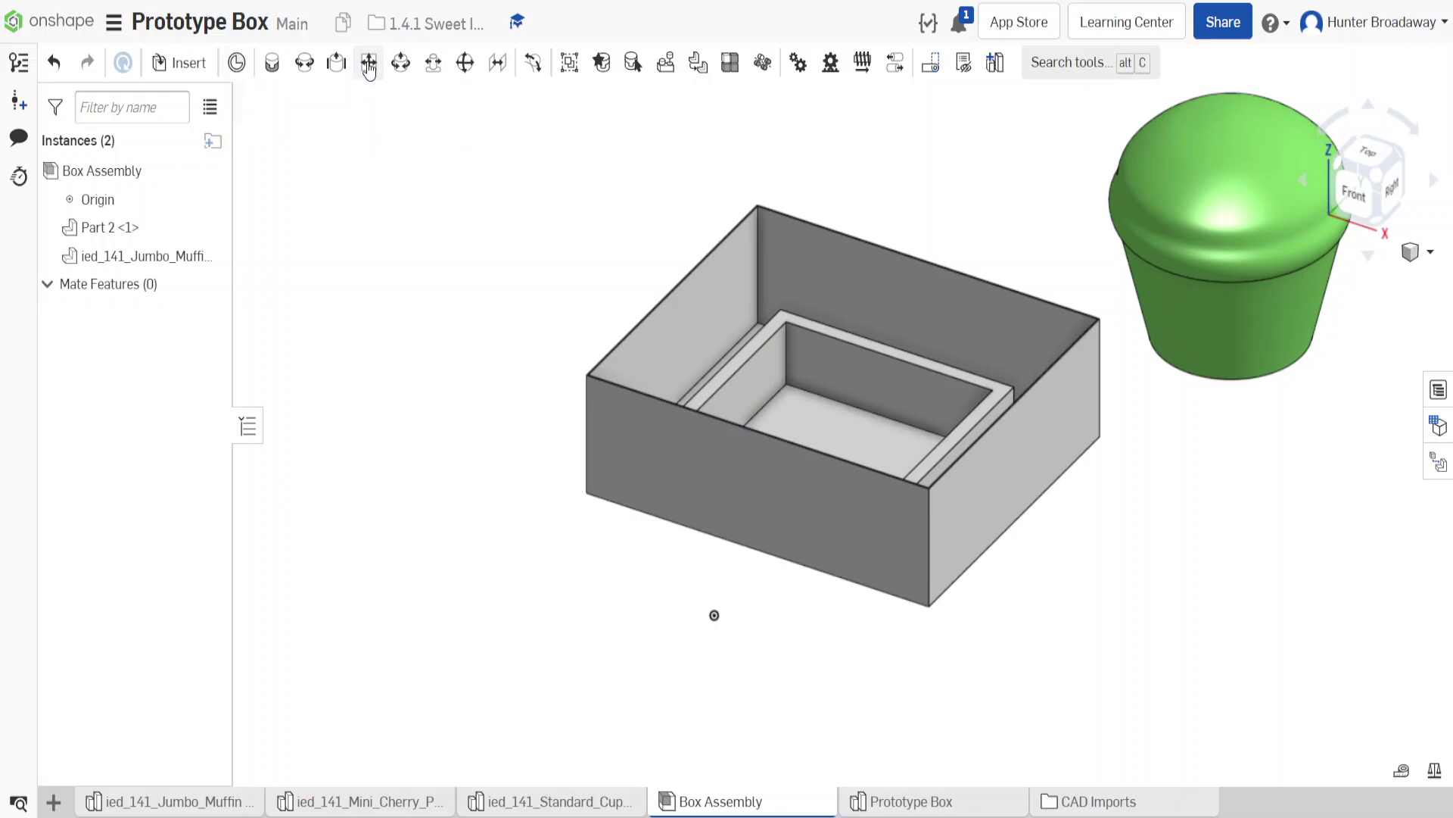
click(825, 427)
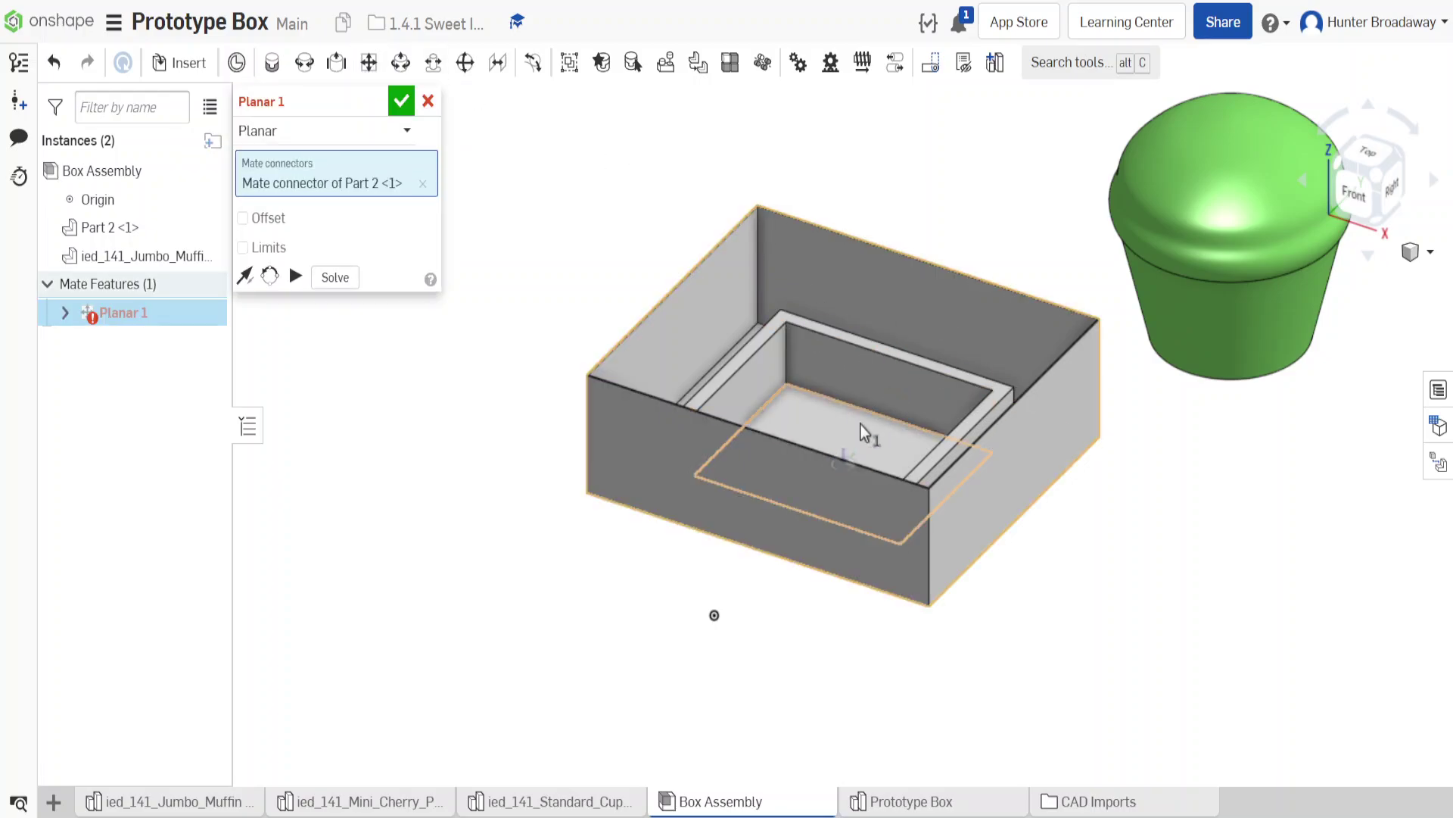
click(1379, 231)
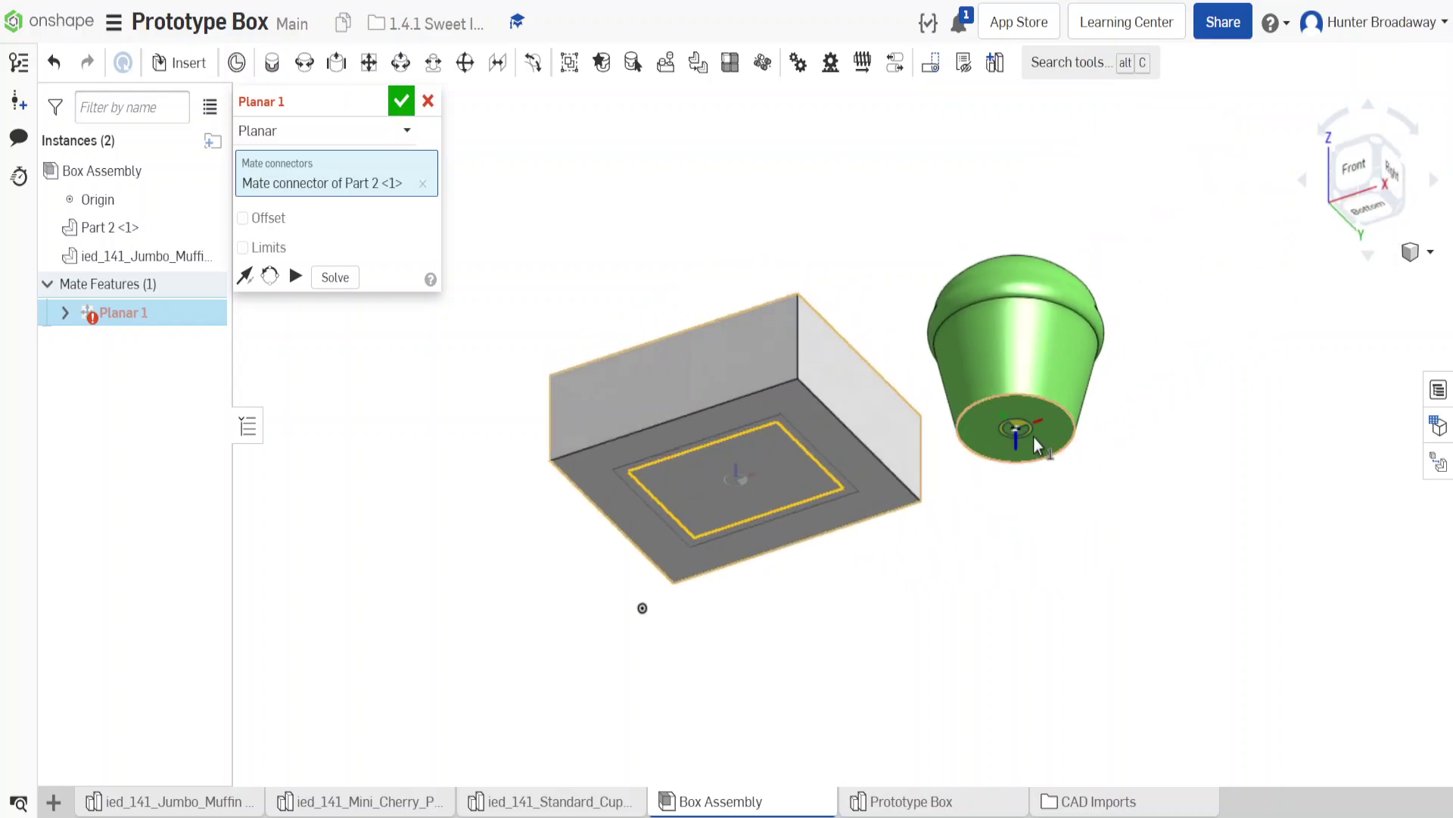
click(1034, 436)
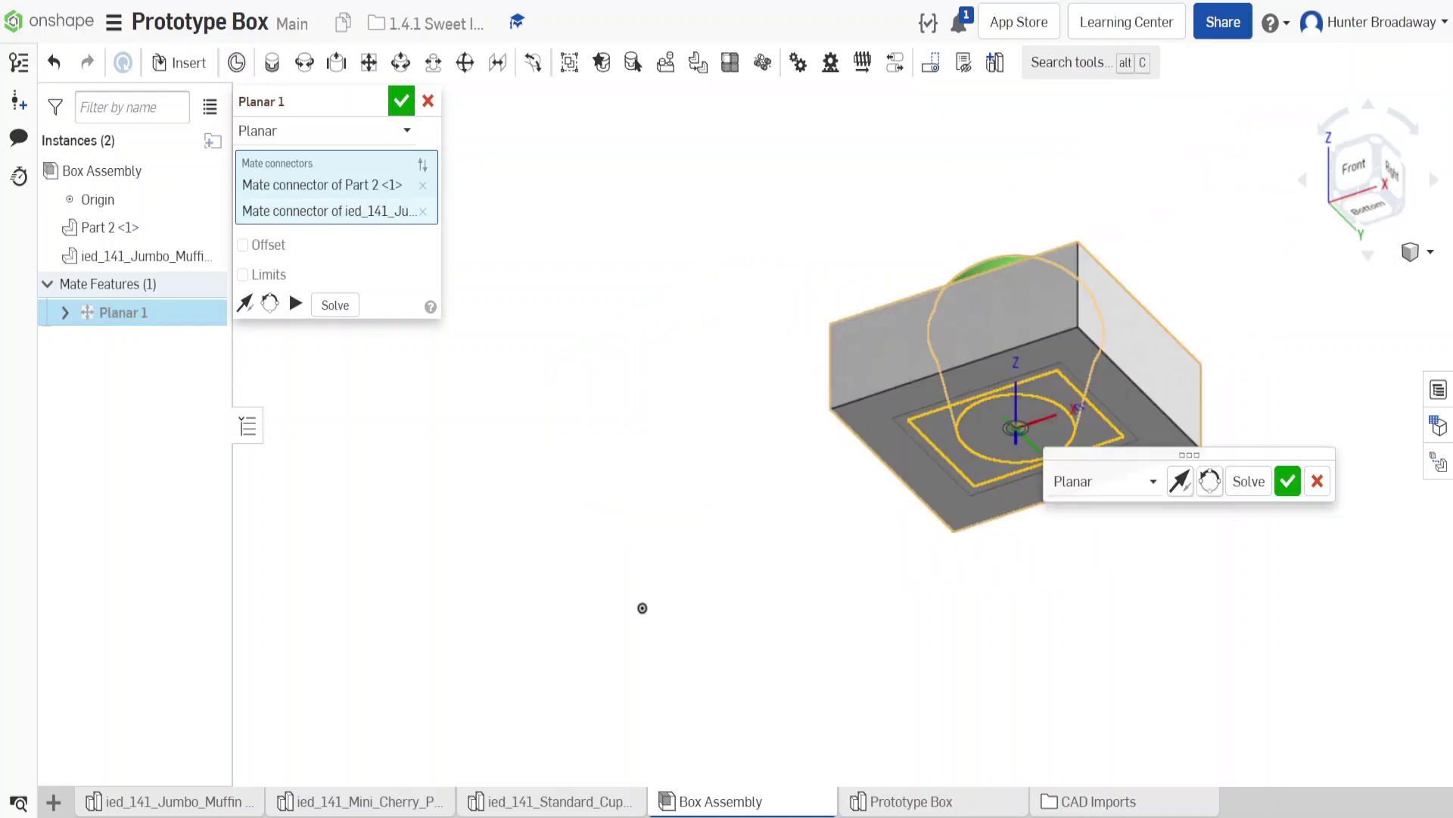
click(401, 101)
Test the planar mate by moving the jumbo muffin down by about 0.58 in
click(1376, 146)
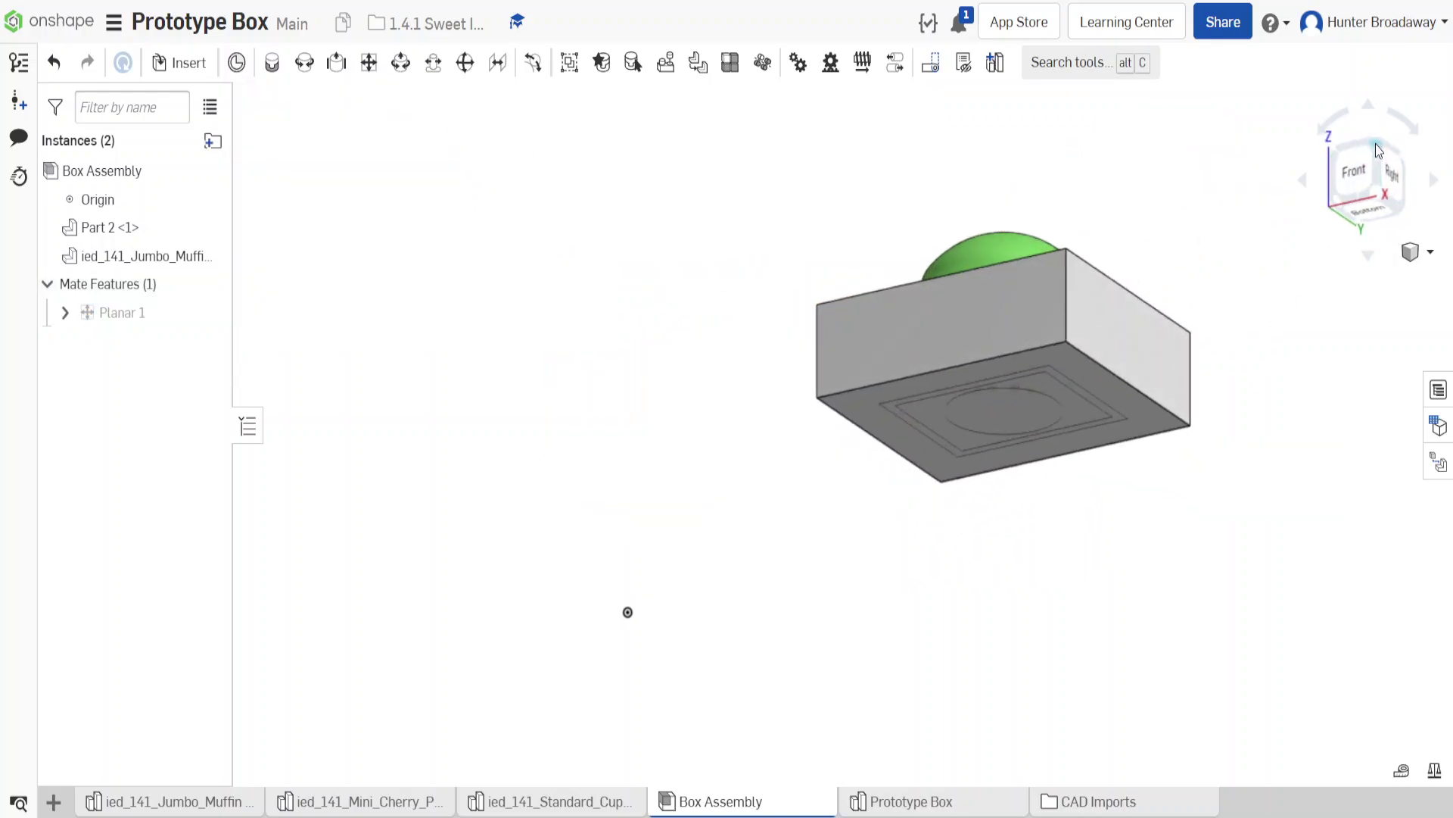
click(982, 335)
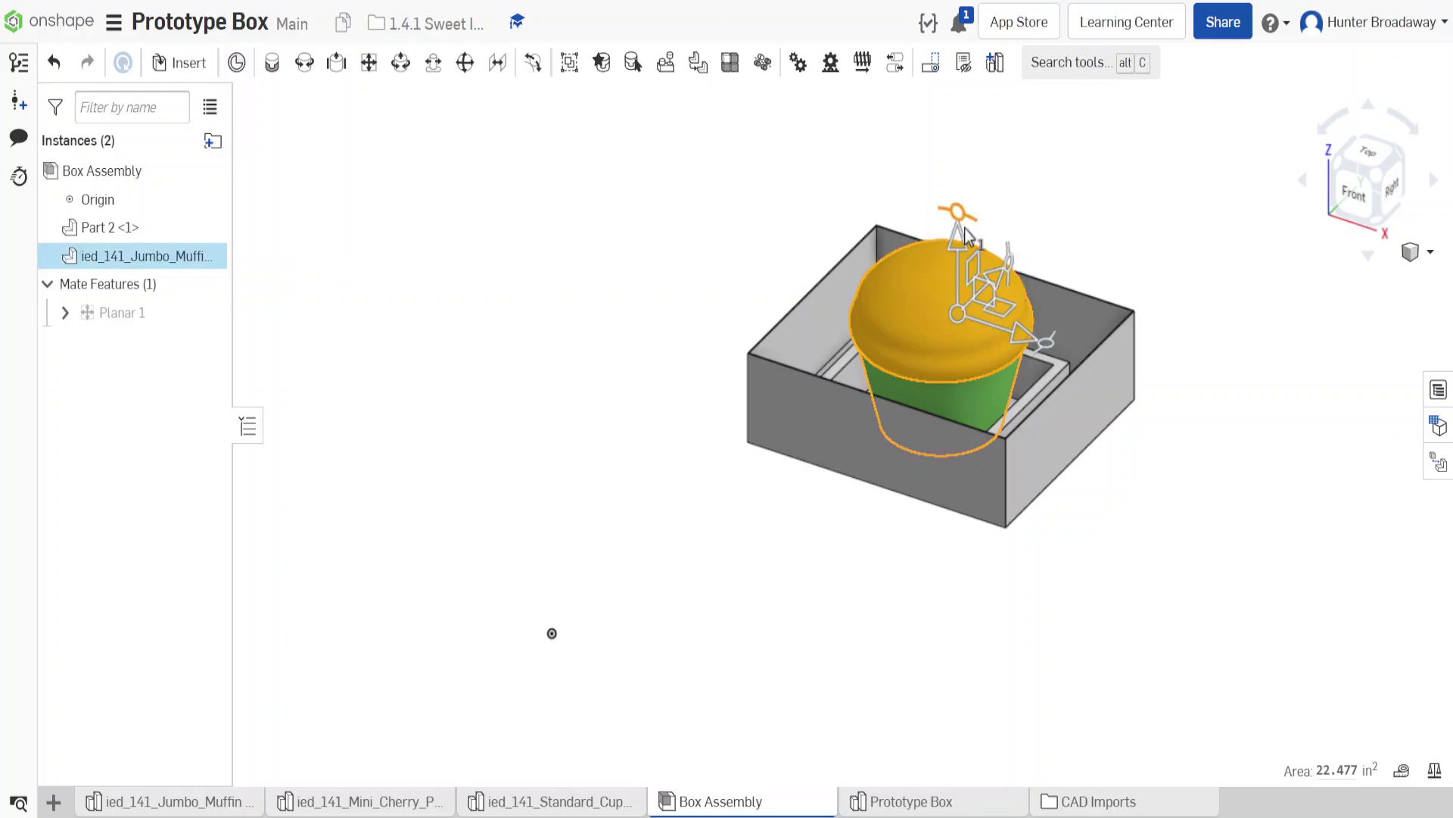
drag(964, 199, 959, 279)
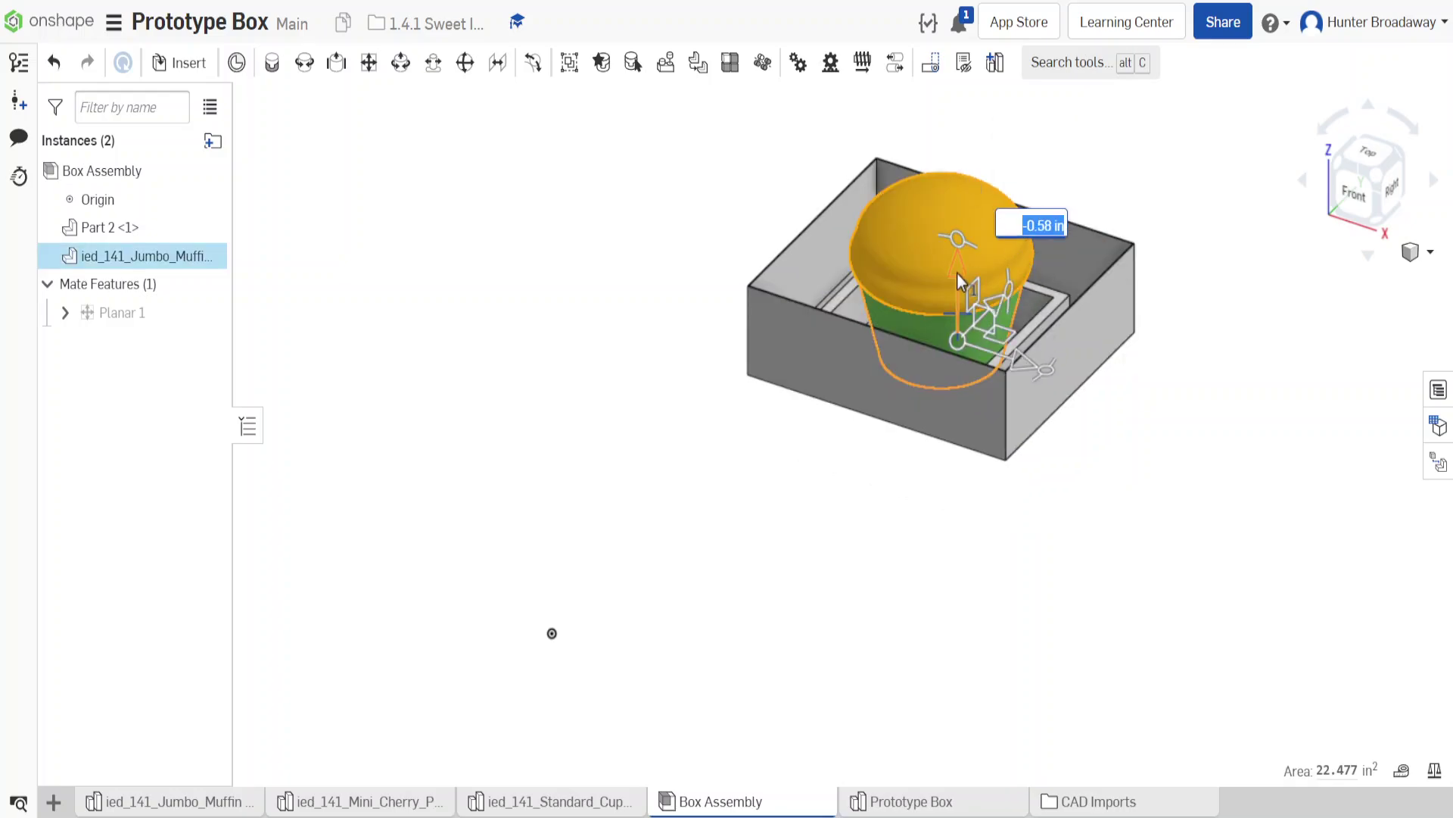
click(1093, 410)
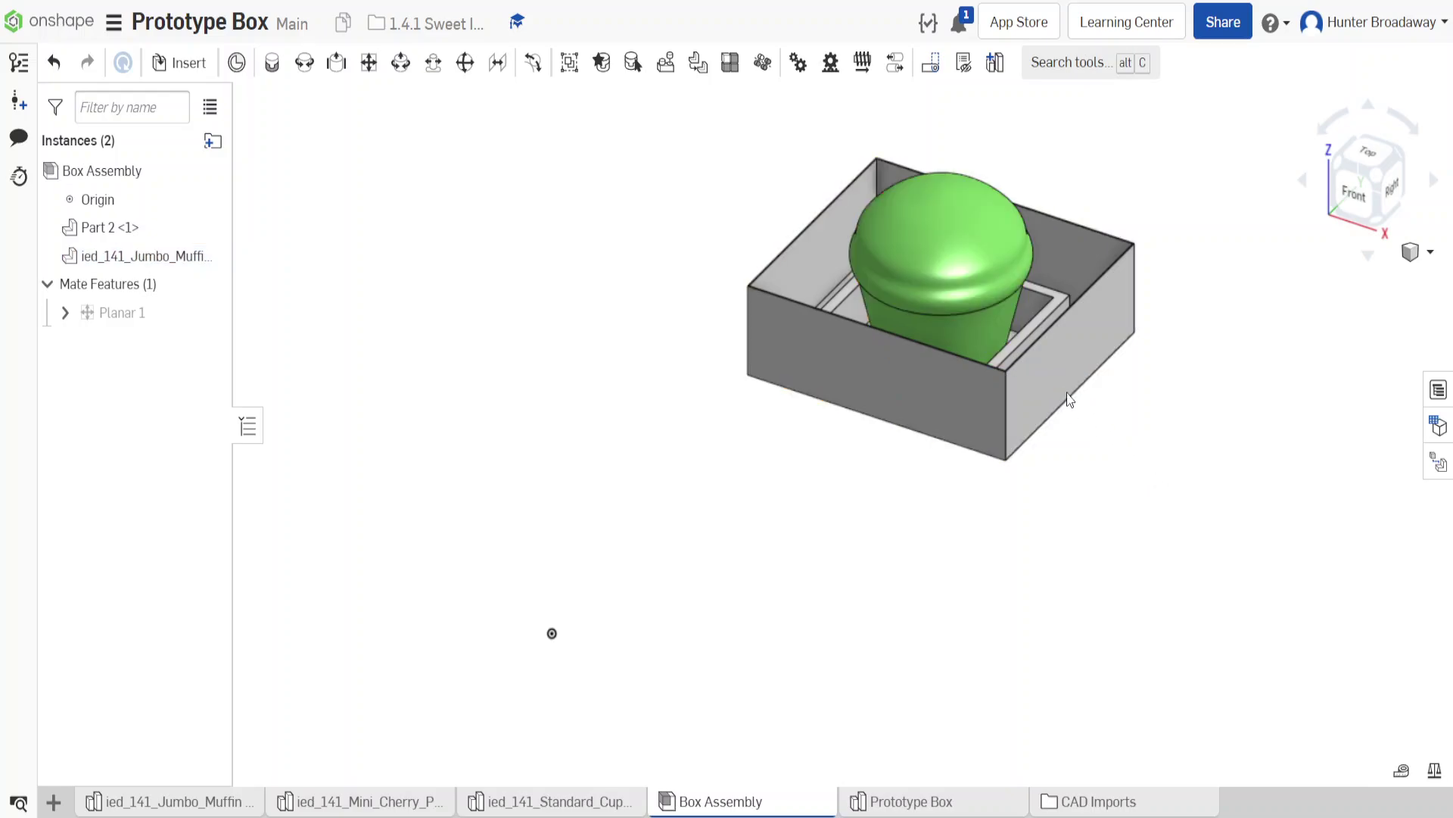
Slide the muffin horizontally along both axes of the box floor, finishing with a move of about -0.36 in along X
click(964, 321)
mouse_move(1033, 344)
mouse_down()
mouse_move(1198, 412)
mouse_move(1036, 362)
mouse_up()
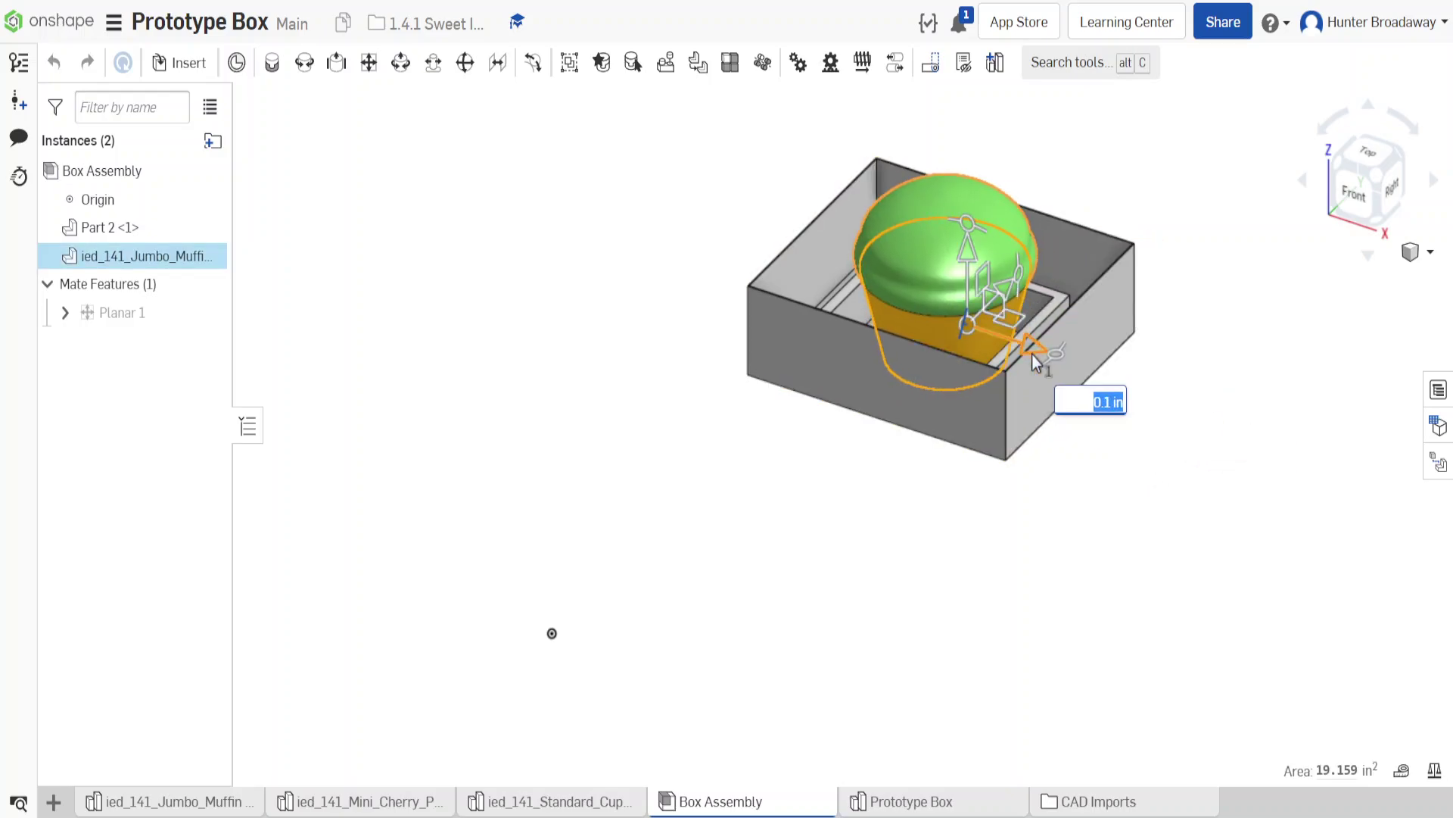
mouse_move(1018, 272)
mouse_down()
mouse_move(1073, 240)
mouse_move(1021, 277)
mouse_up()
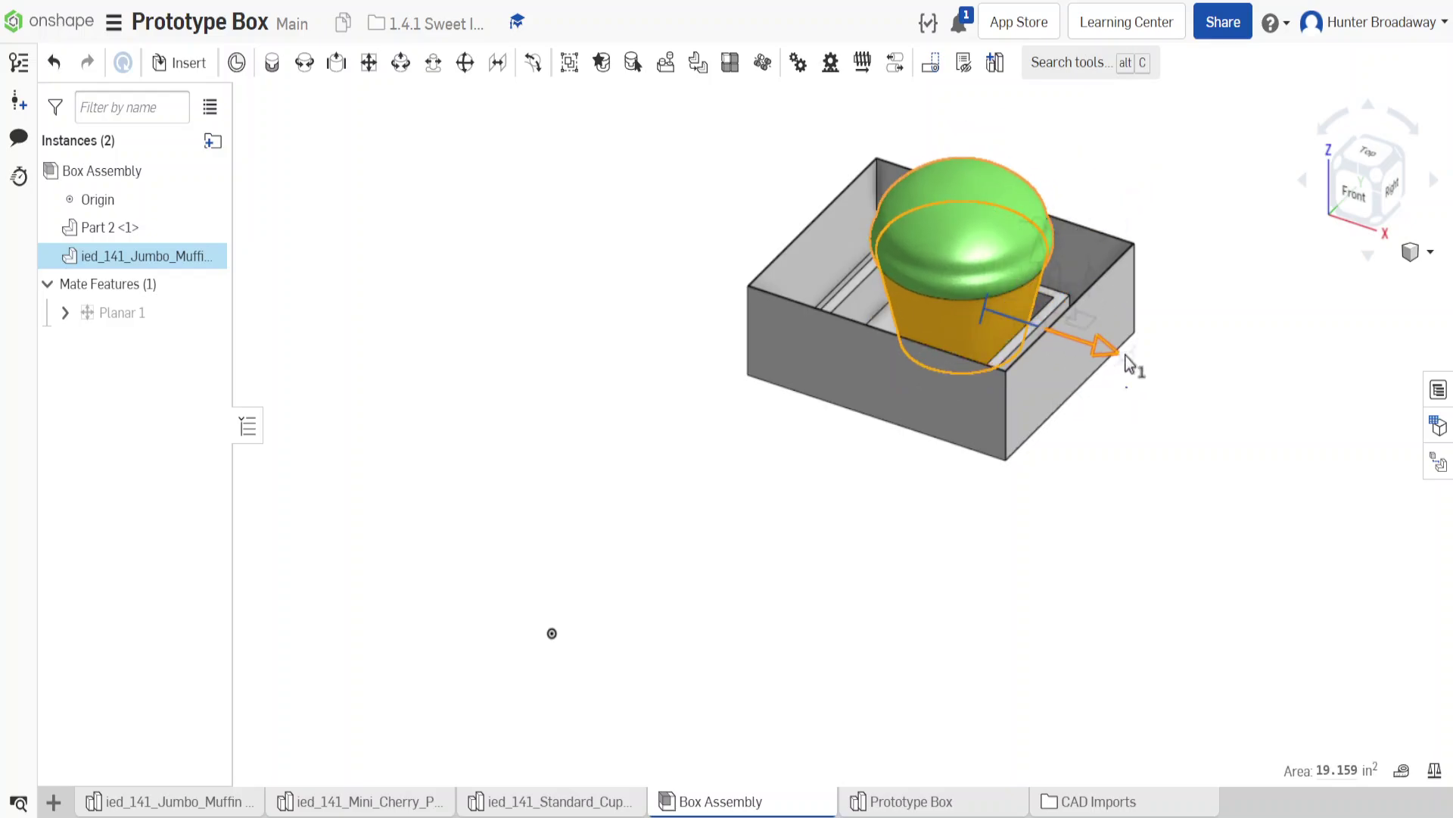
drag(1128, 364, 1032, 341)
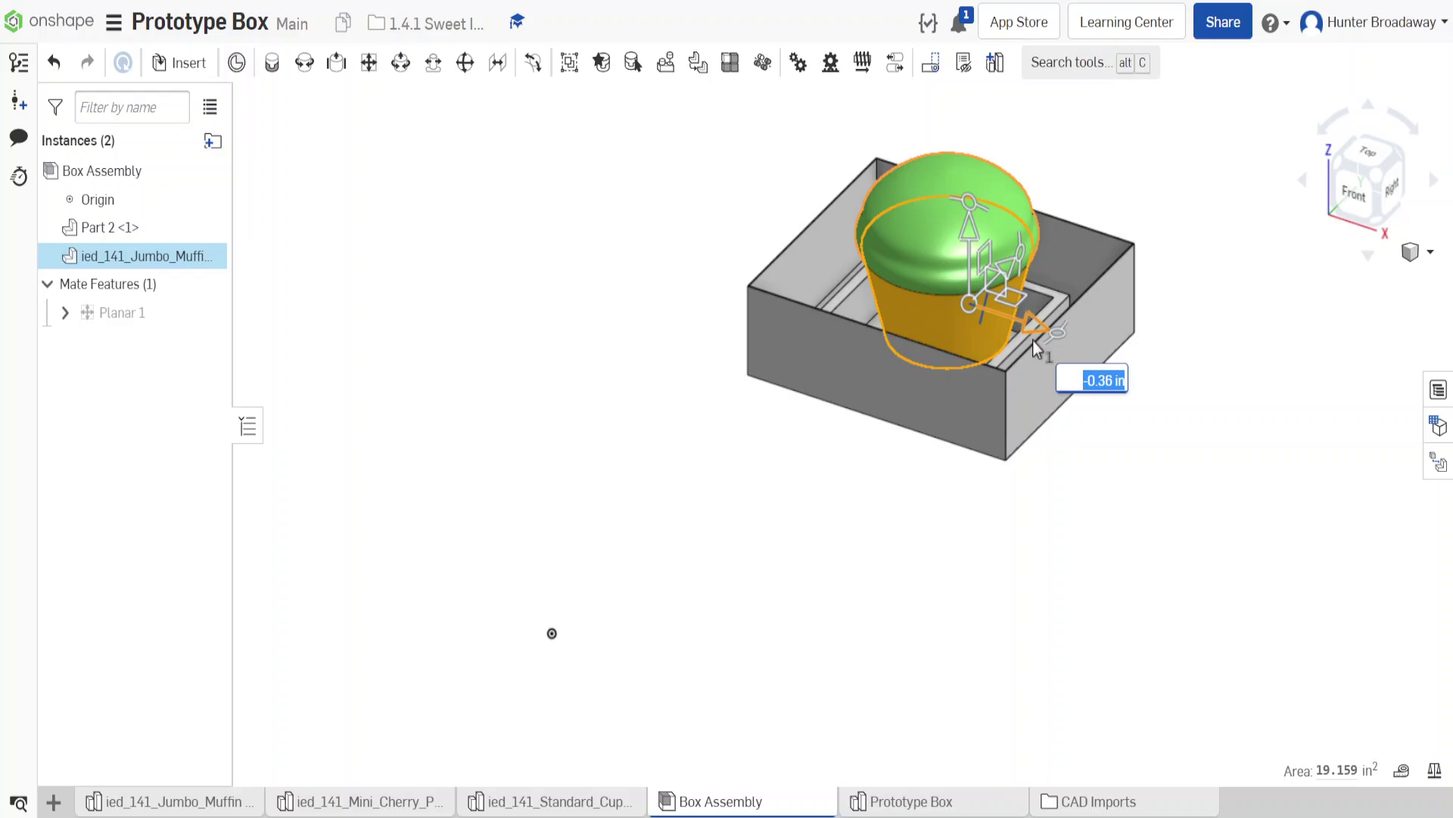
click(1249, 450)
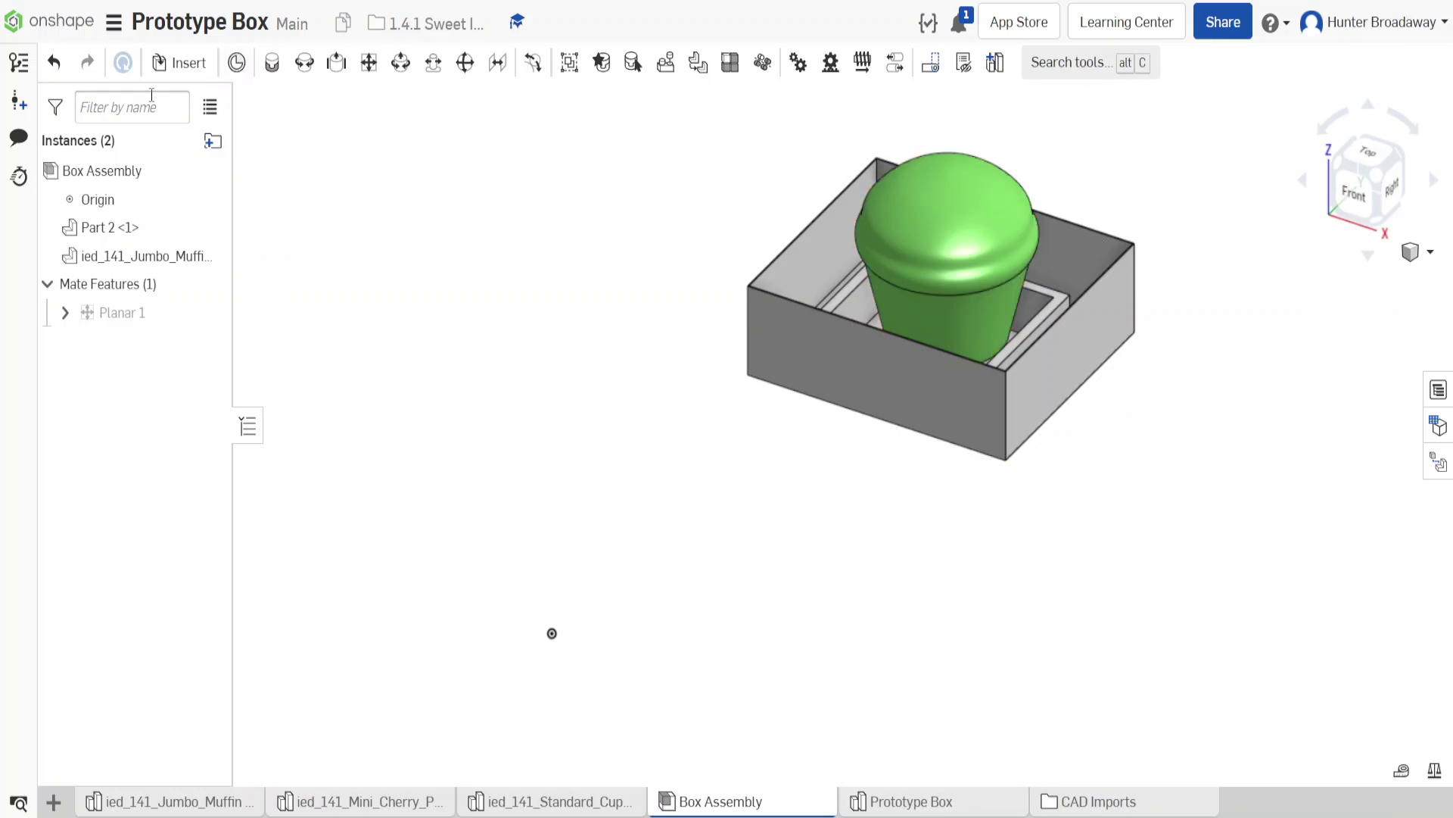
Insert two instances of ied_141_Standard_Cupcake v2 from the current document in front of the box
click(182, 62)
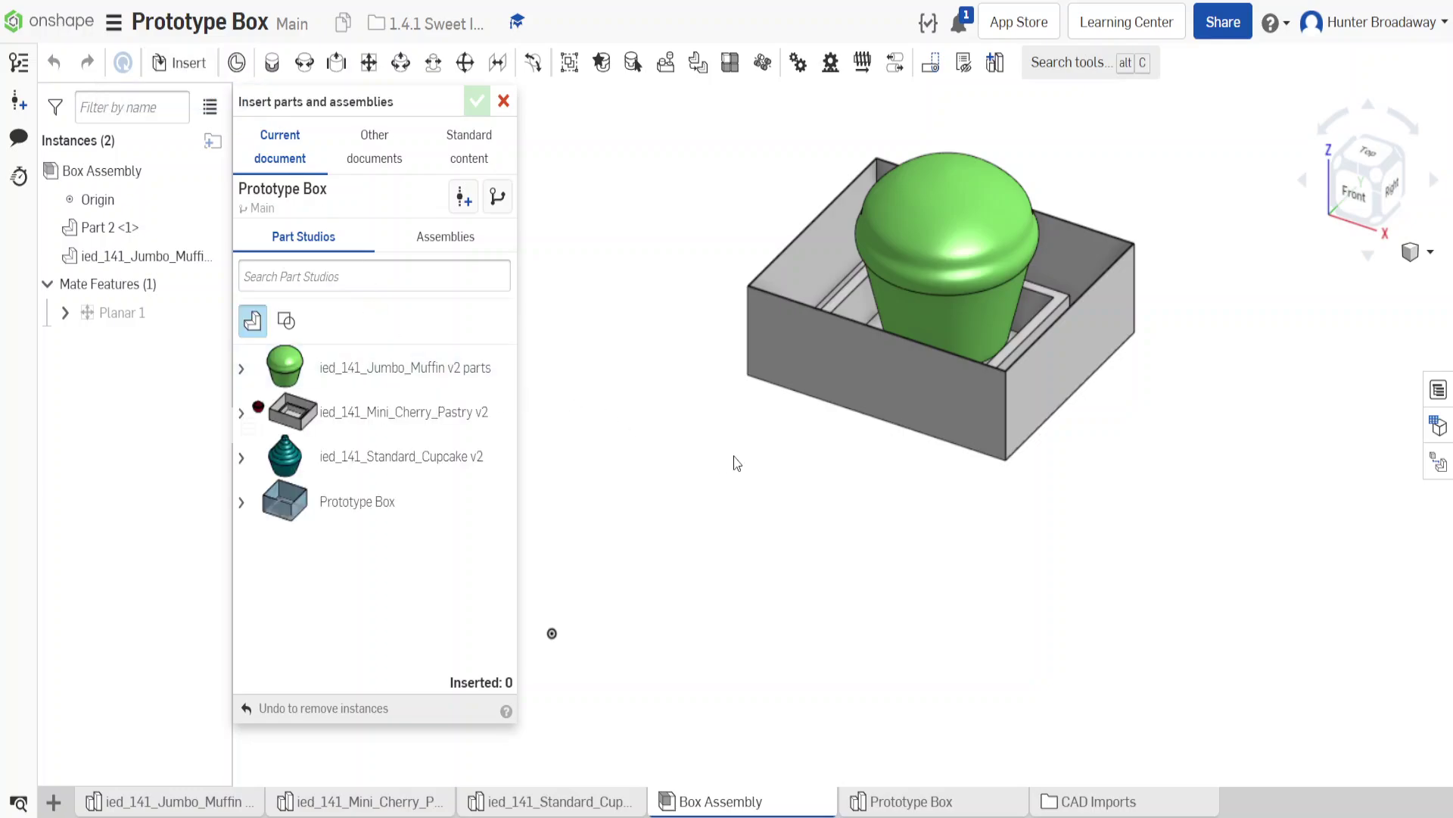
click(282, 458)
click(642, 461)
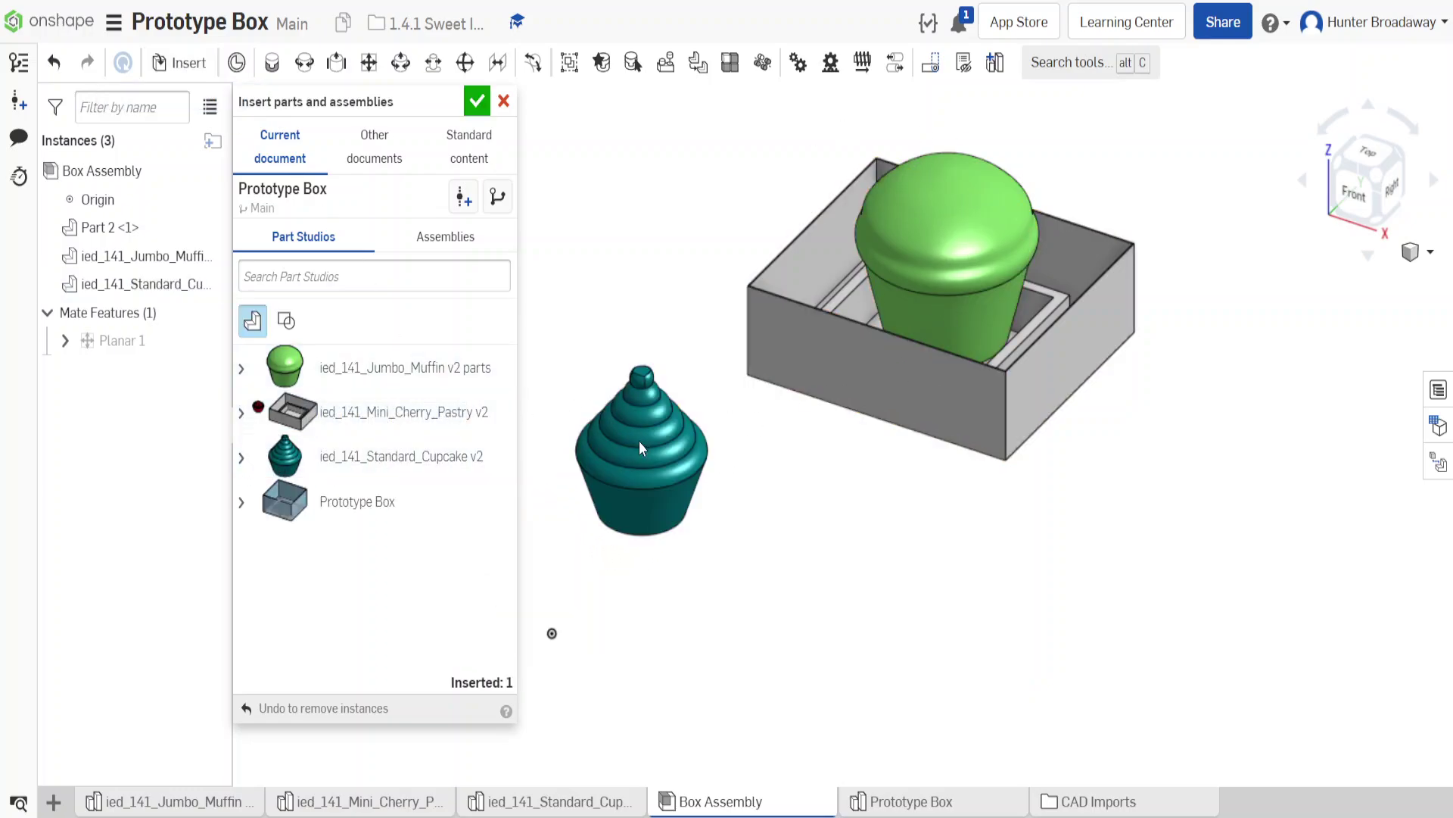
click(373, 457)
click(779, 493)
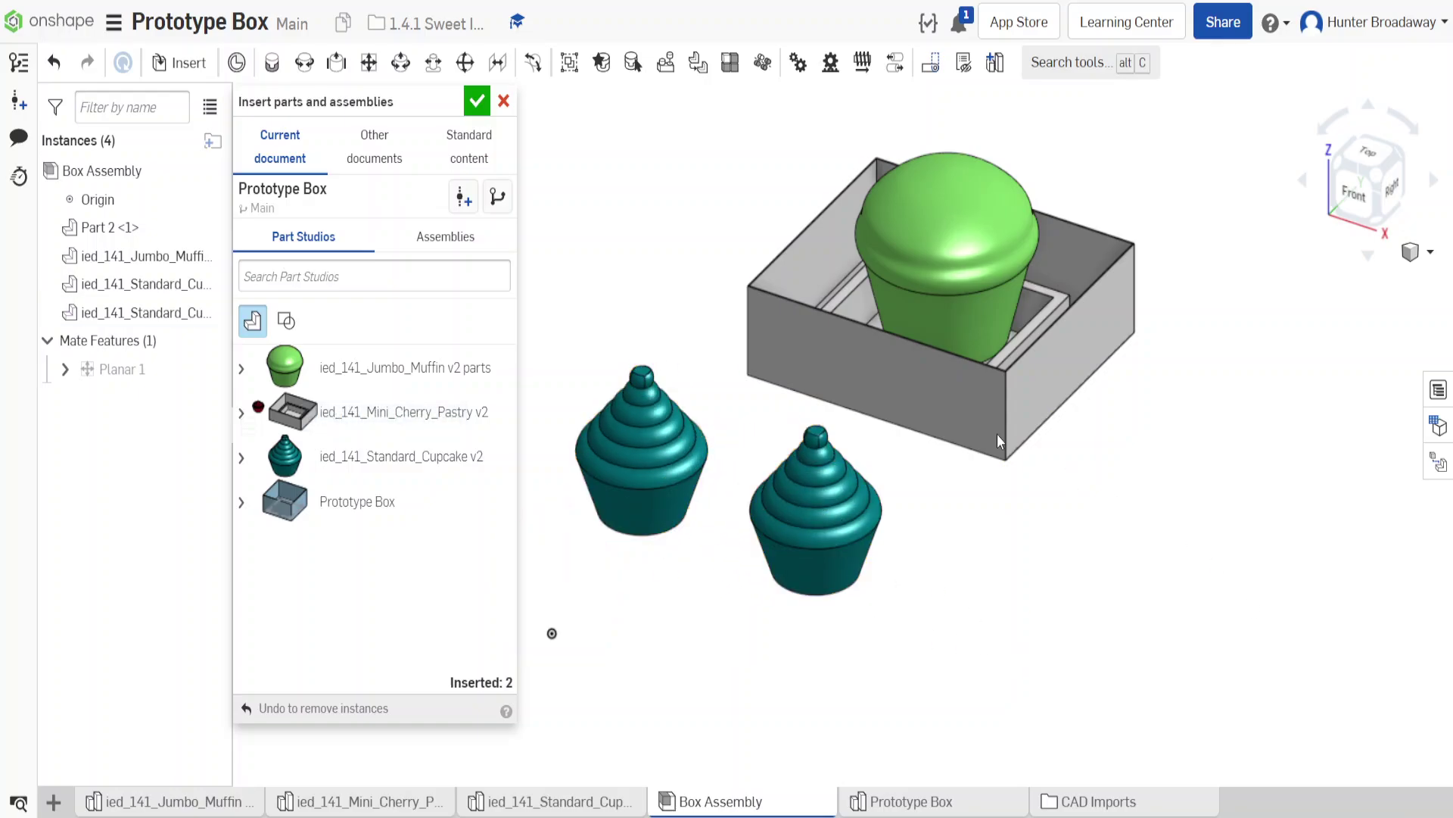
click(474, 104)
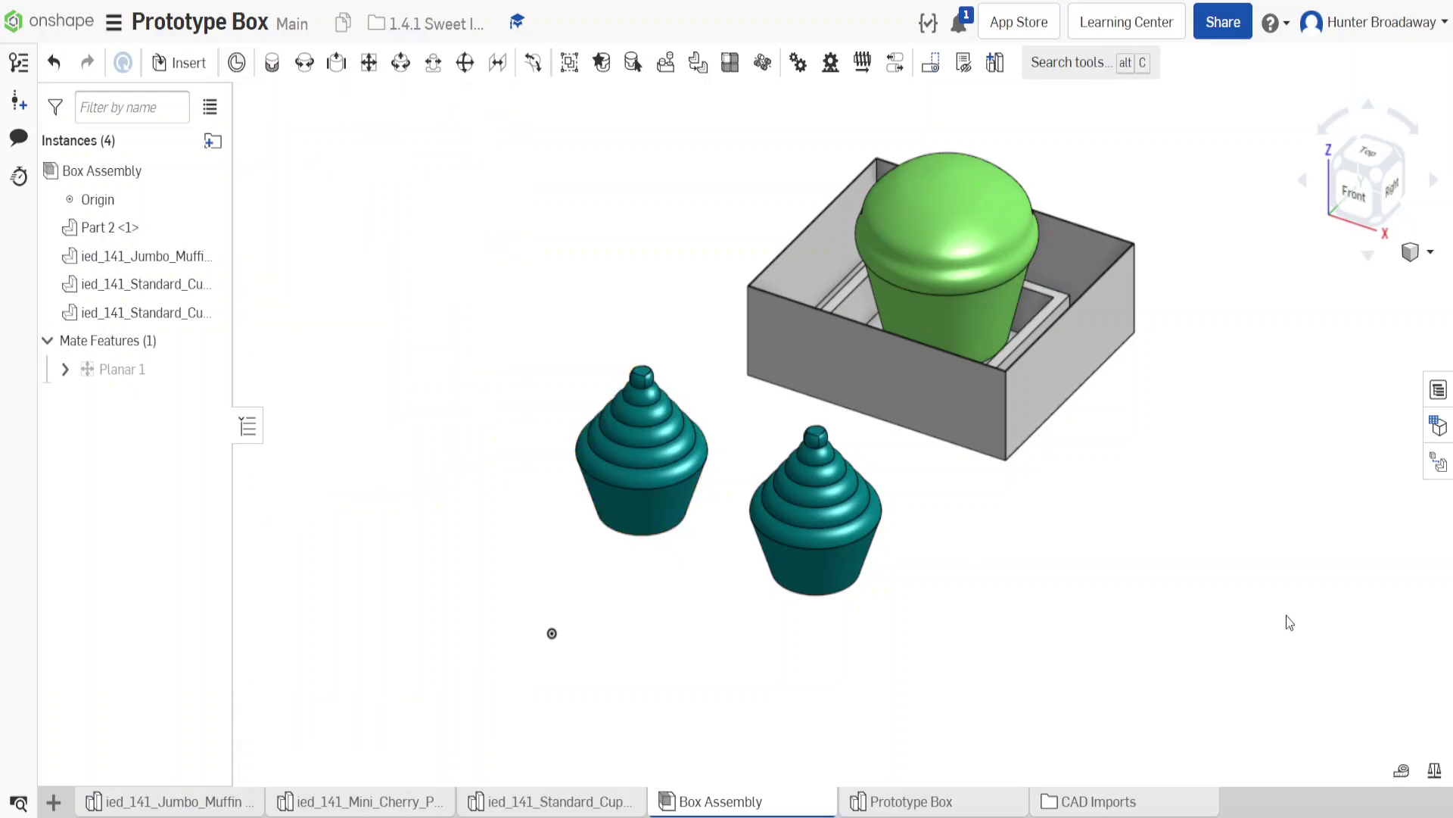